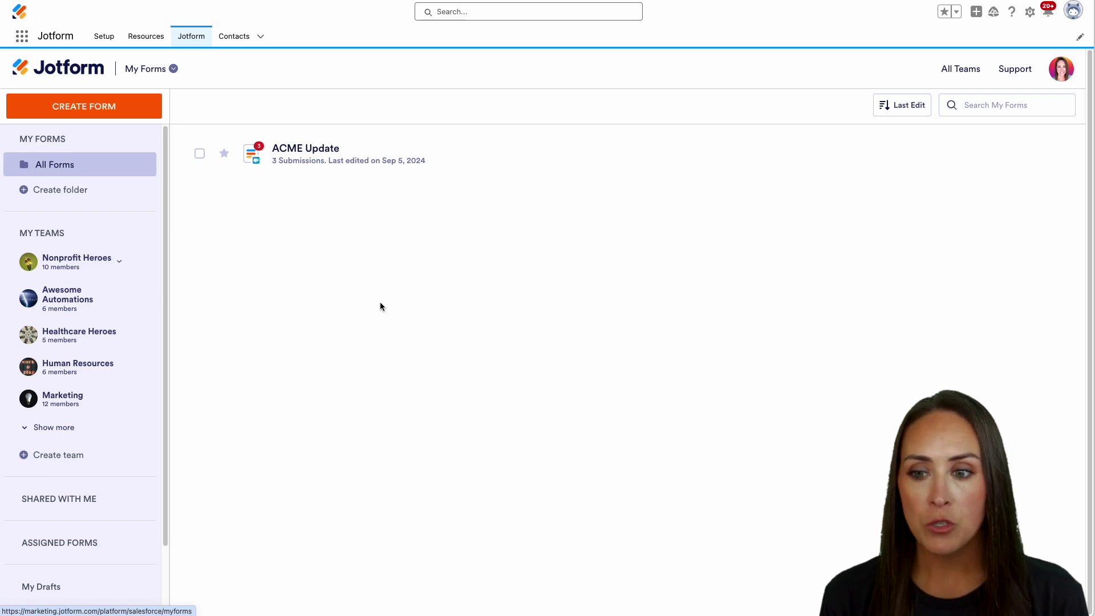
Step: Create the 'Sample Agreement' signable document from Jotform's demo sample_agreement.pdf, with Full Name and Signature fields
{"action": "left_click", "coordinate": [112, 112]}
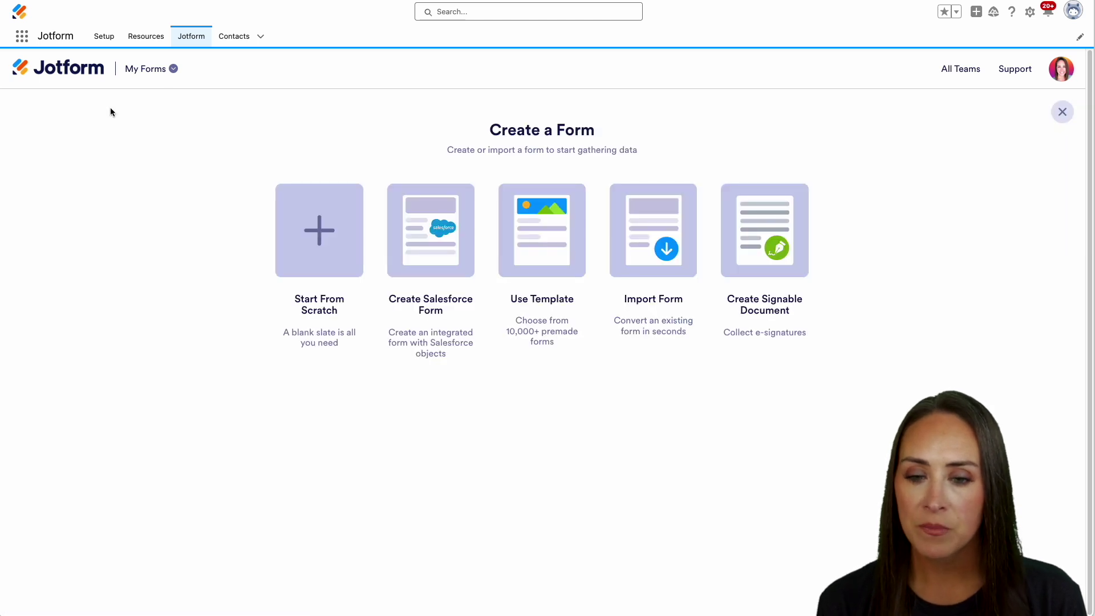
{"action": "left_click", "coordinate": [785, 227]}
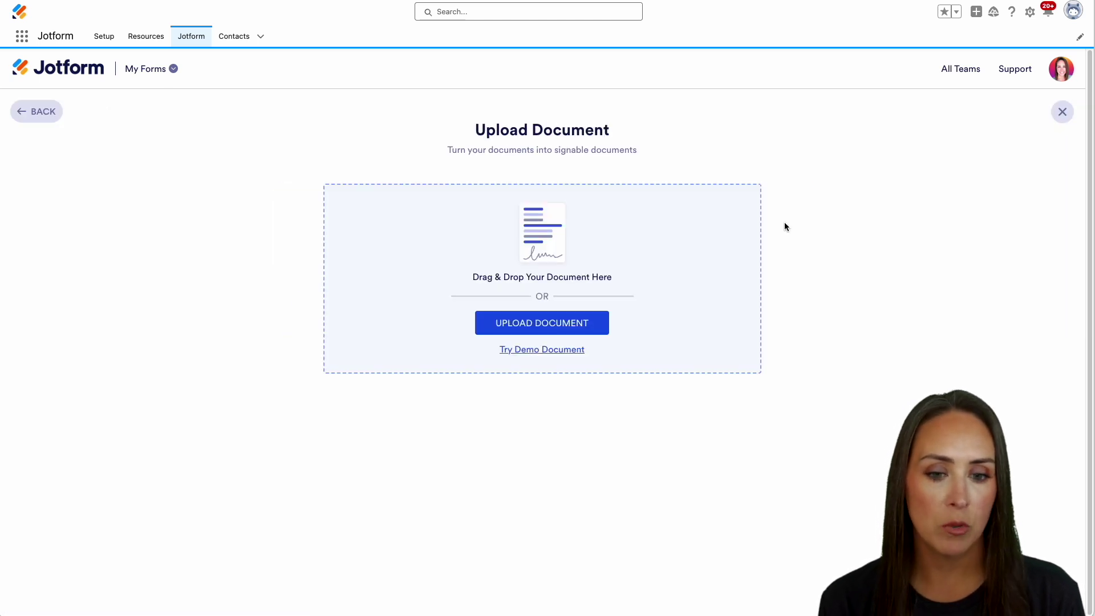
{"action": "left_click", "coordinate": [526, 350]}
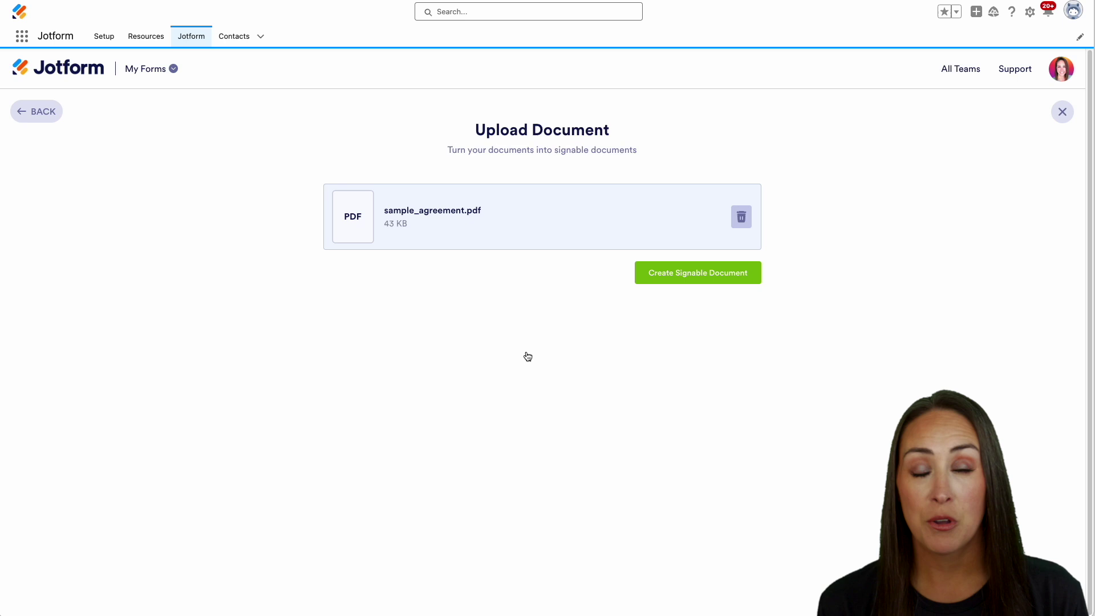
{"action": "left_click", "coordinate": [676, 279]}
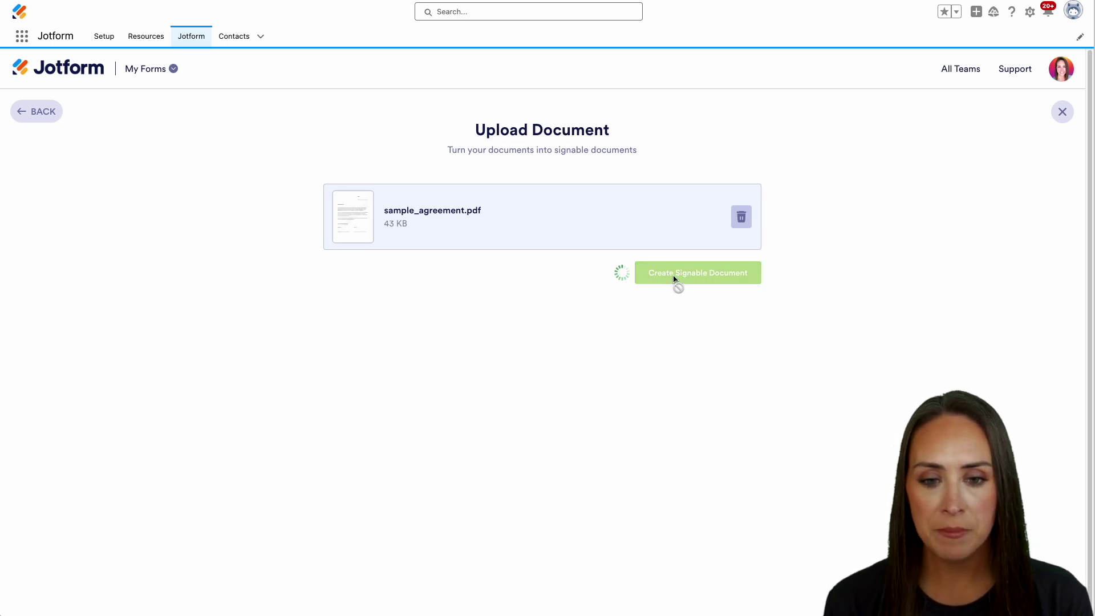
{"action": "scroll", "coordinate": [792, 378], "scroll_direction": "down", "scroll_amount": 7}
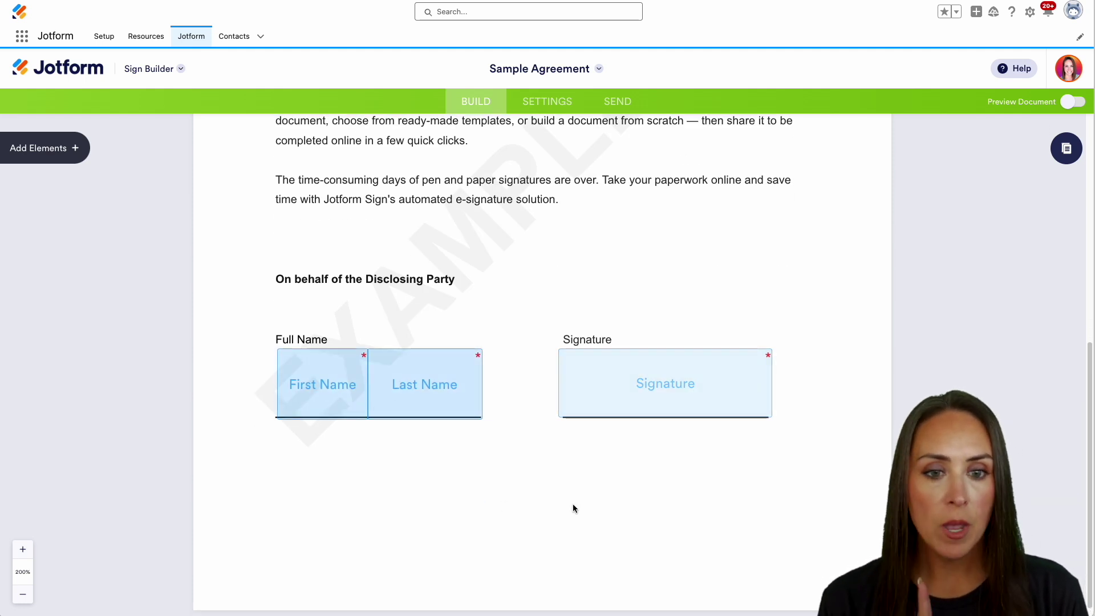
Step: Open the Salesforce integration under the document's Settings > Integrations, with the Create or update a record action
{"action": "left_click", "coordinate": [552, 104]}
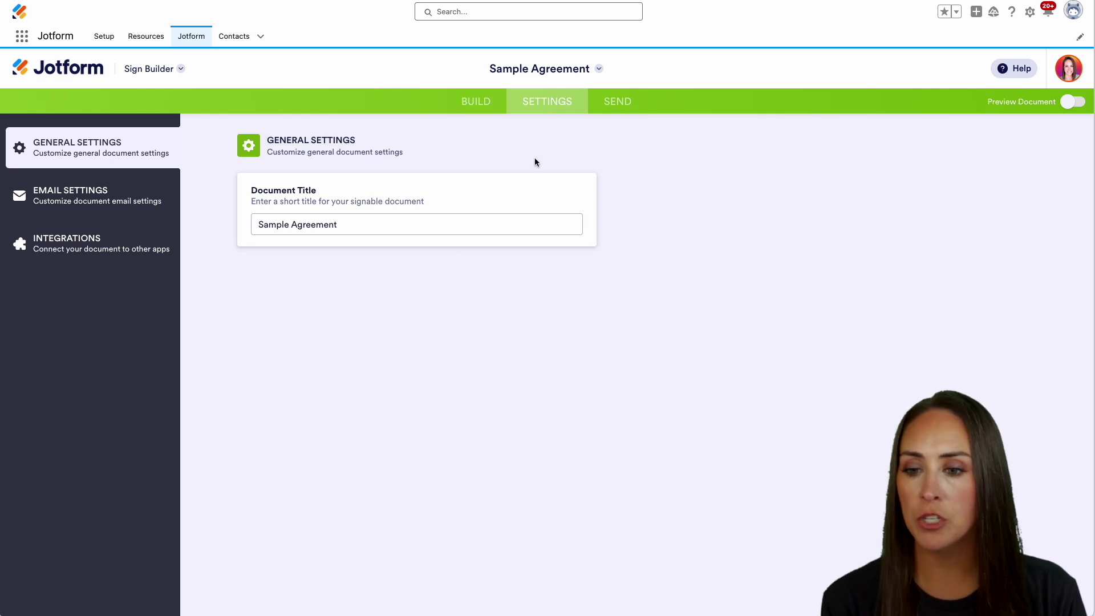
{"action": "left_click", "coordinate": [135, 249]}
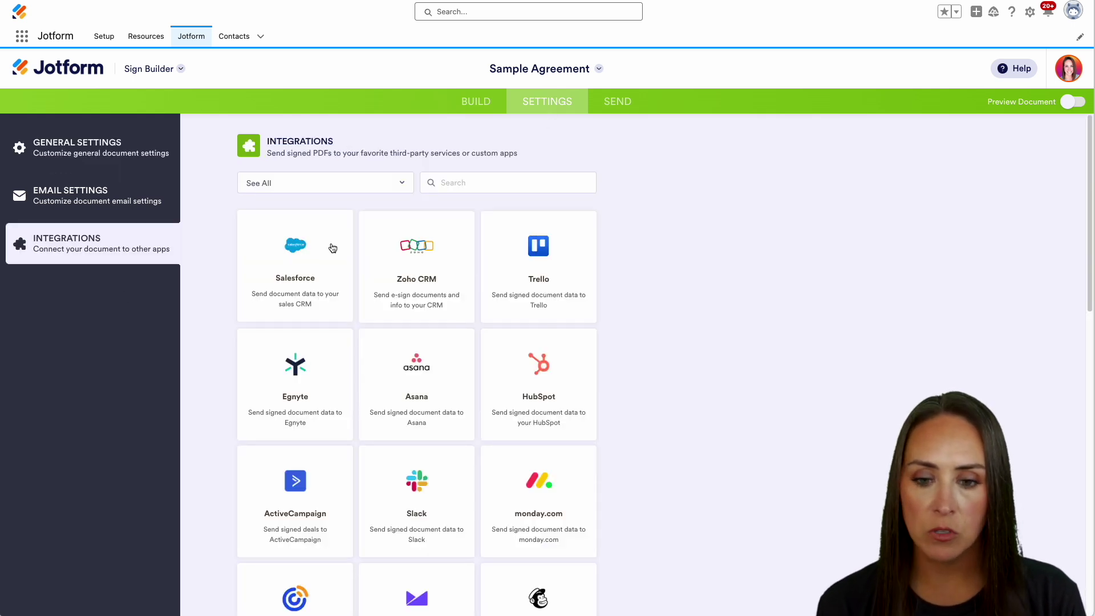
{"action": "left_click", "coordinate": [330, 241]}
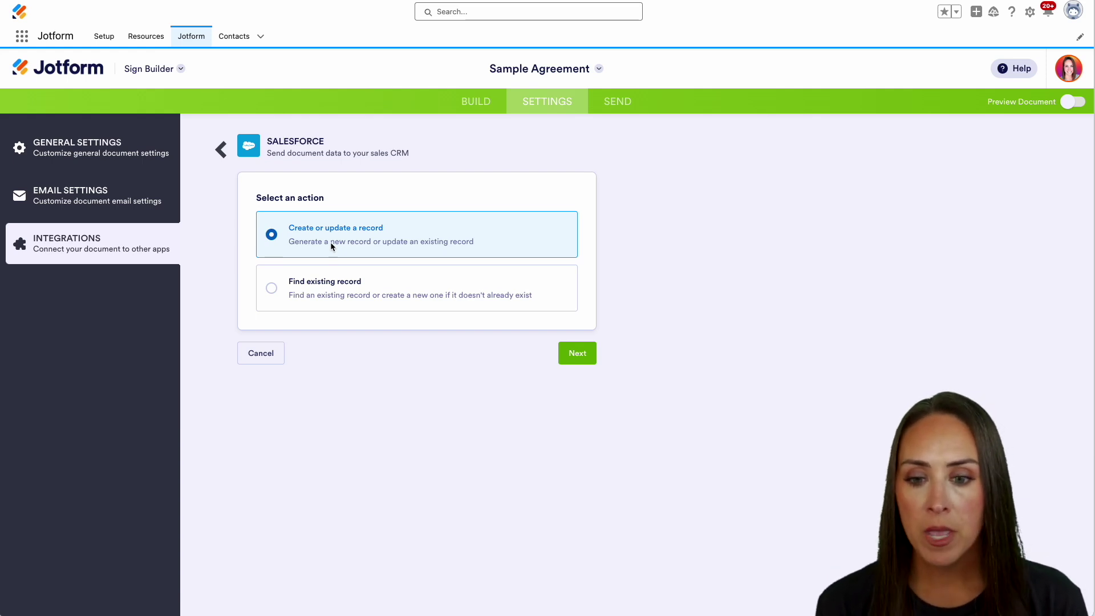
Step: Target the Salesforce Contact object and turn on Update an existing record
{"action": "left_click", "coordinate": [590, 360]}
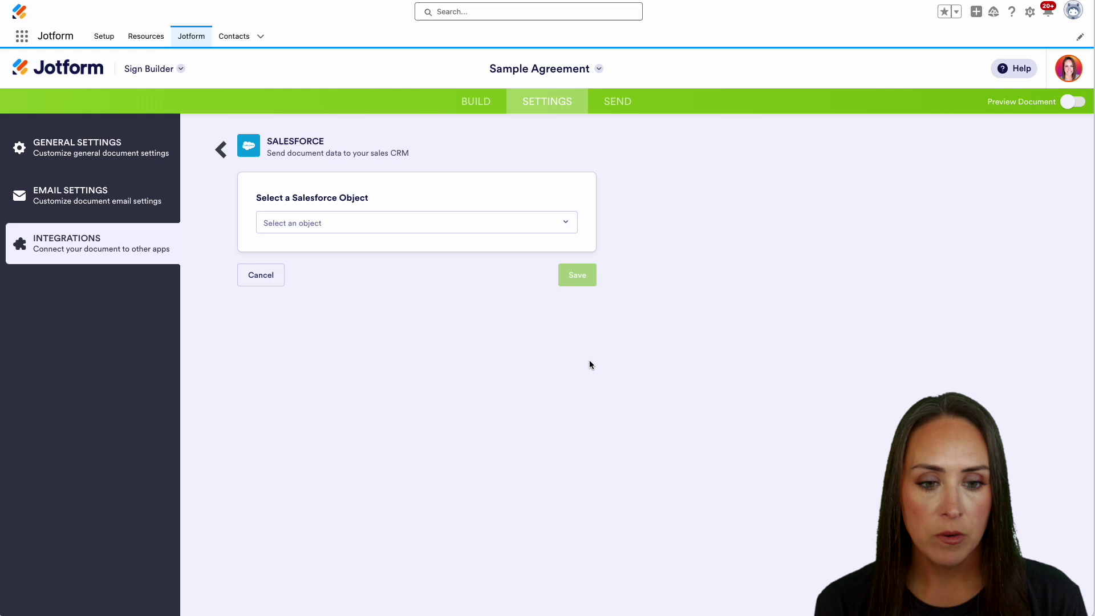
{"action": "left_click", "coordinate": [332, 228]}
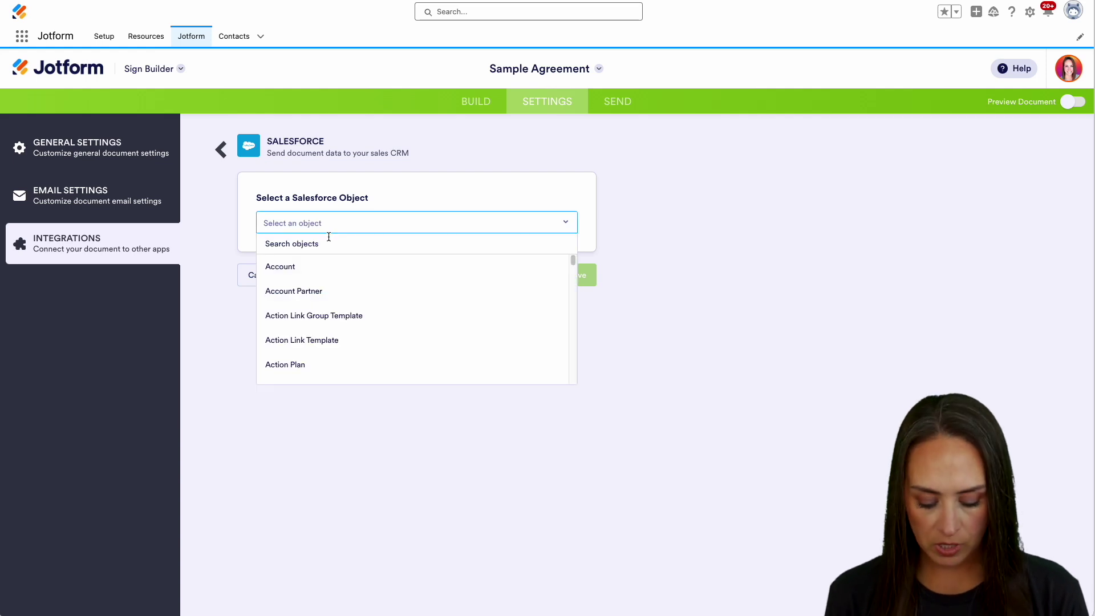
{"action": "type", "text": "contact"}
{"action": "left_click", "coordinate": [313, 266]}
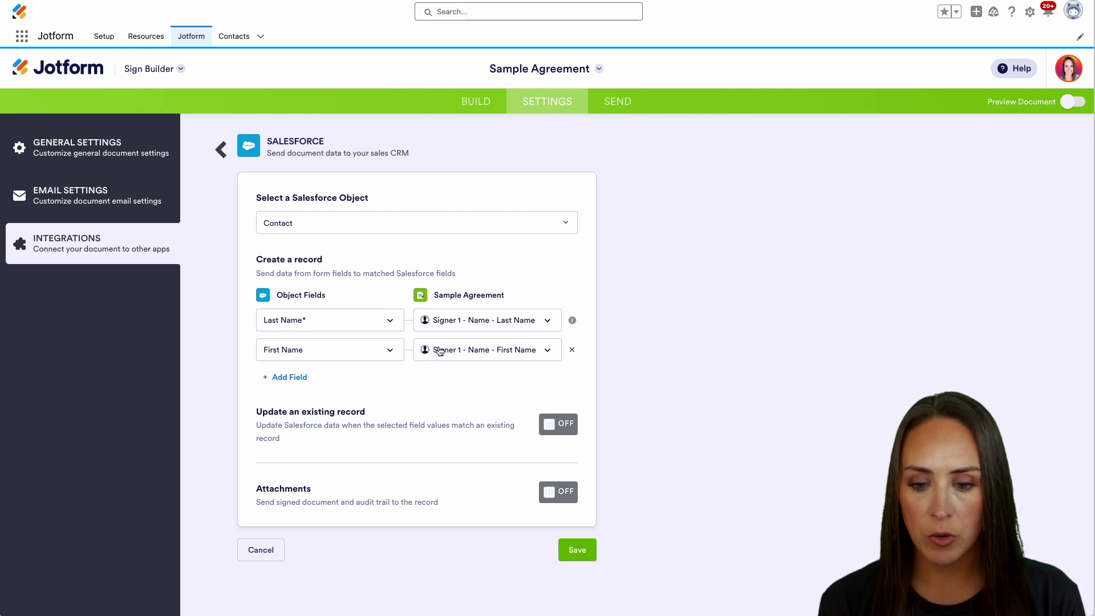
{"action": "left_click", "coordinate": [558, 424]}
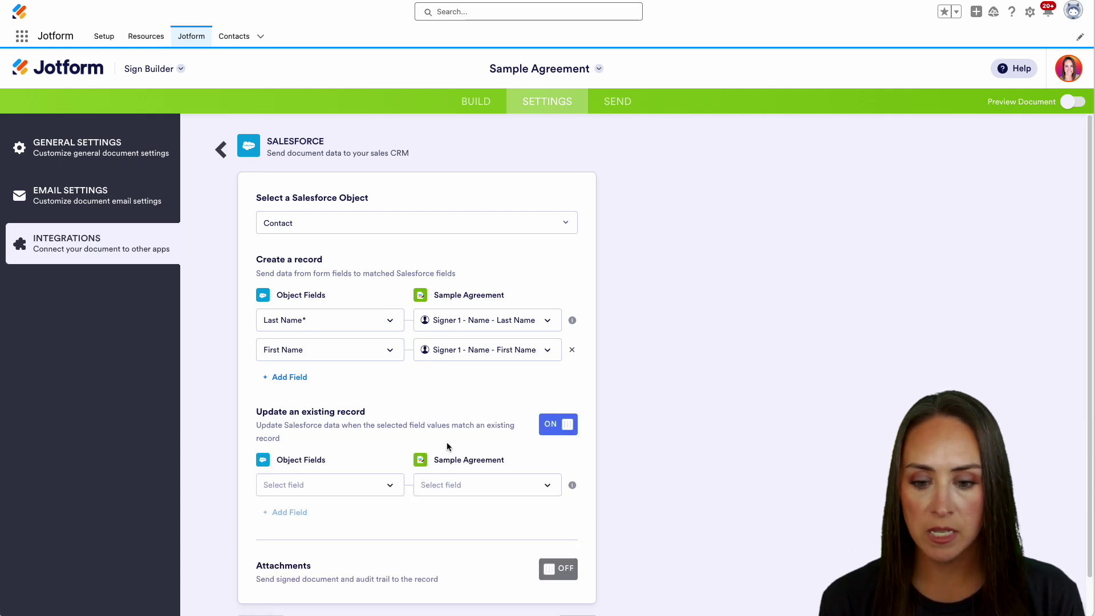
Step: Match existing contacts on Last Name, paired with the signer's last name field
{"action": "scroll", "coordinate": [342, 461], "scroll_direction": "down", "scroll_amount": 1}
{"action": "left_click", "coordinate": [292, 449]}
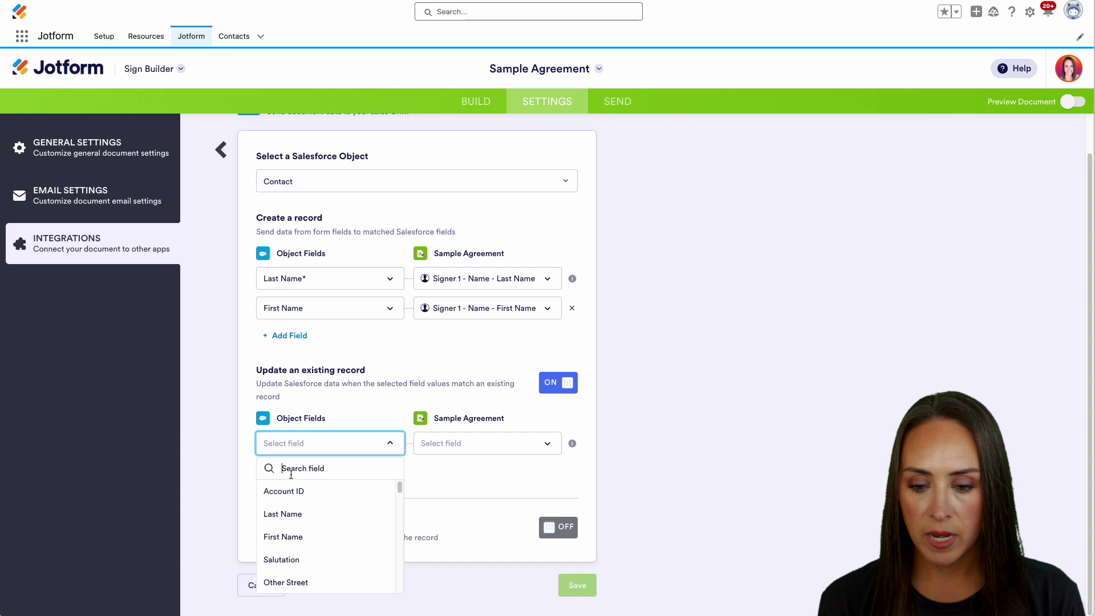
{"action": "left_click", "coordinate": [286, 514]}
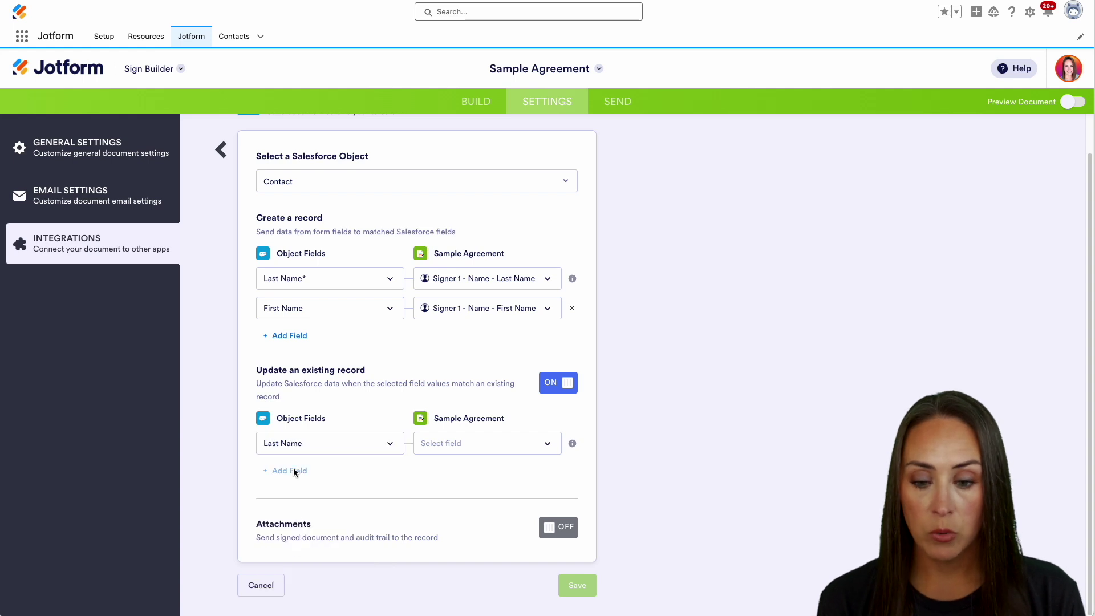
{"action": "left_click", "coordinate": [516, 450]}
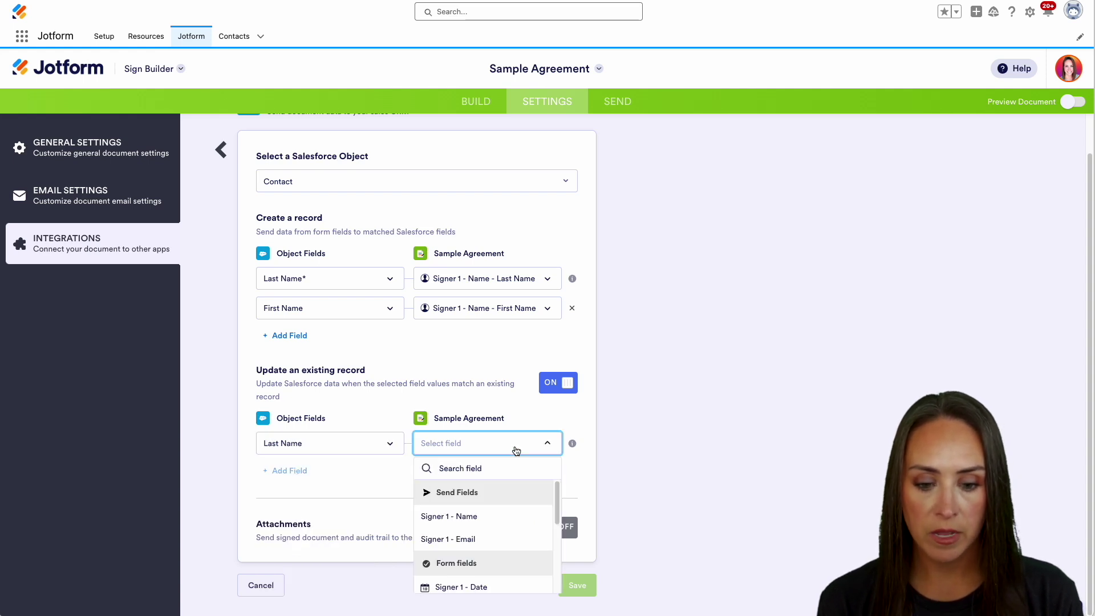
{"action": "scroll", "coordinate": [496, 536], "scroll_direction": "down", "scroll_amount": 3}
{"action": "left_click", "coordinate": [490, 579]}
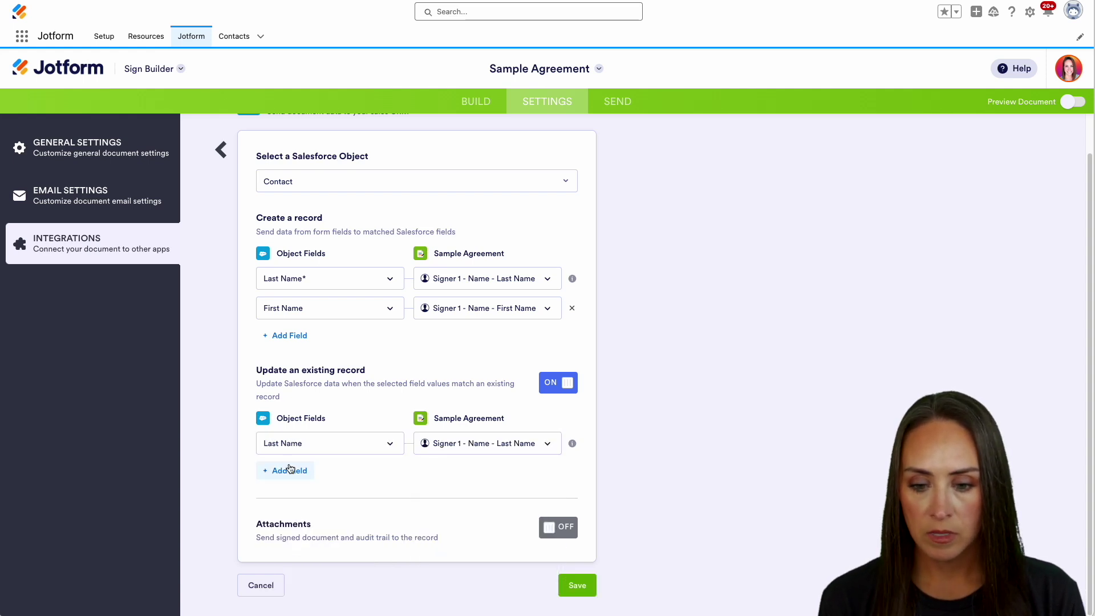
Step: Add a second match pair: First Name paired with the signer's first name field
{"action": "left_click", "coordinate": [290, 468]}
{"action": "left_click", "coordinate": [289, 473]}
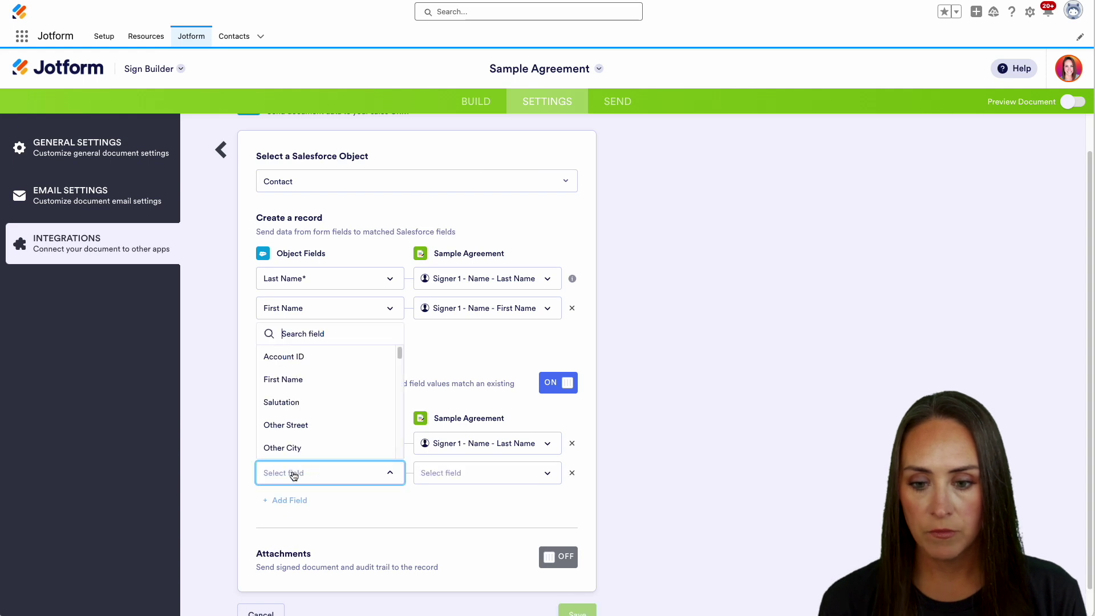
{"action": "left_click", "coordinate": [297, 379]}
{"action": "left_click", "coordinate": [492, 471]}
{"action": "type", "text": "fir"}
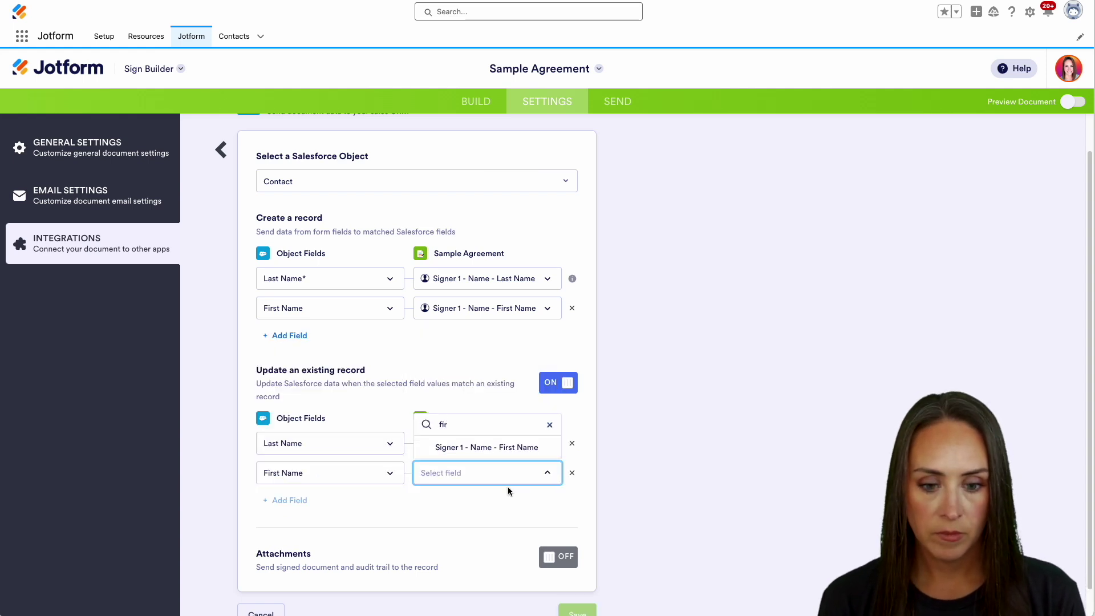
{"action": "left_click", "coordinate": [504, 453]}
Step: Turn on attachments using Signed Document with Audit Trail, and save the Salesforce action
{"action": "scroll", "coordinate": [480, 506], "scroll_direction": "down", "scroll_amount": 1}
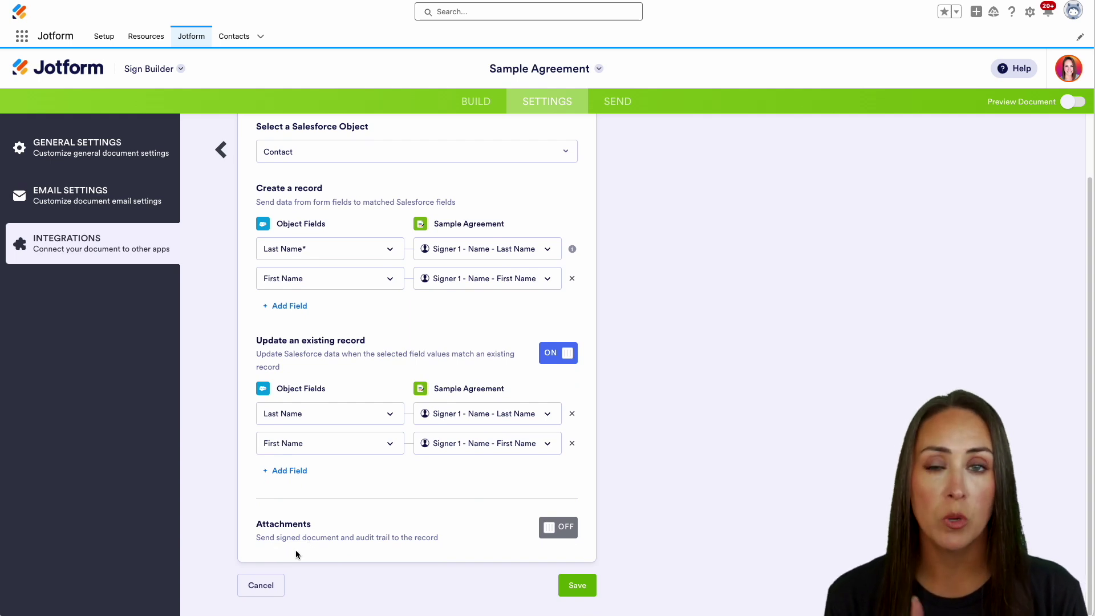
{"action": "left_click", "coordinate": [564, 529]}
{"action": "left_click", "coordinate": [452, 552]}
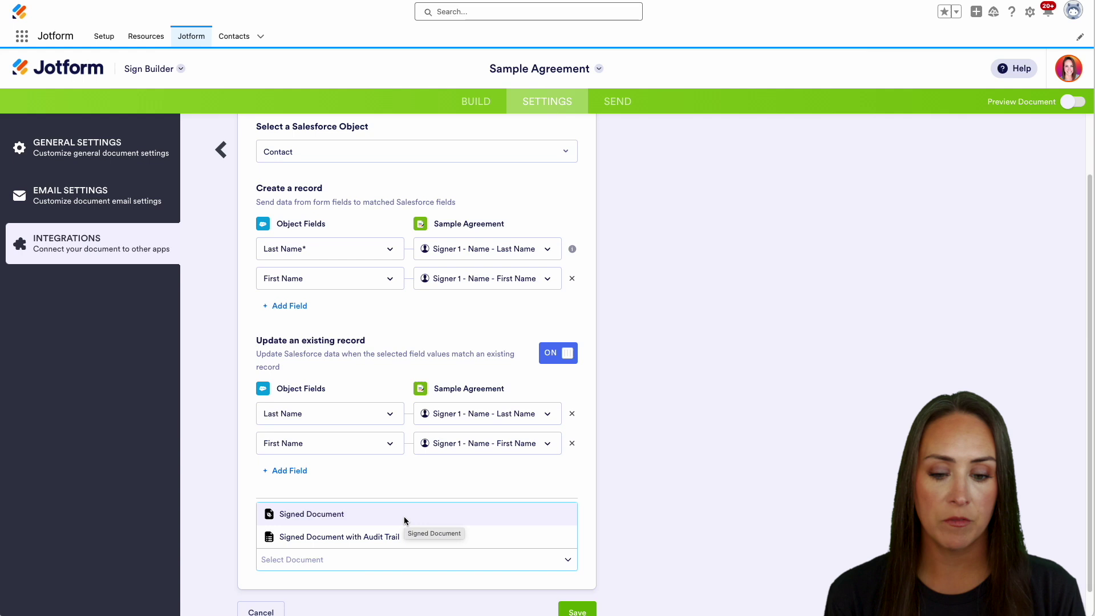
{"action": "left_click", "coordinate": [391, 540]}
{"action": "scroll", "coordinate": [479, 564], "scroll_direction": "down", "scroll_amount": 1}
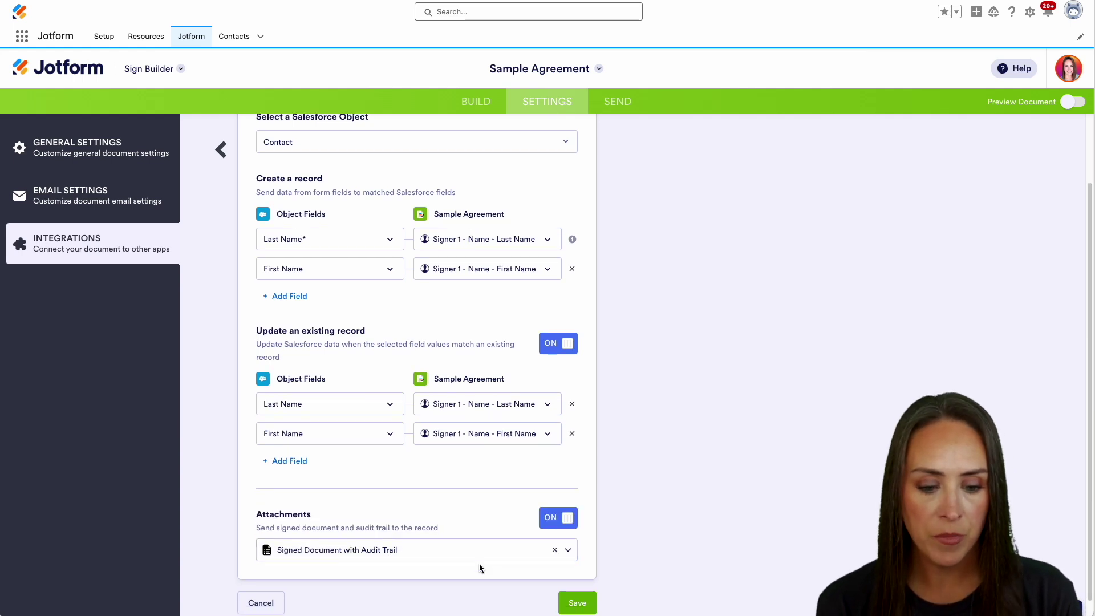
{"action": "left_click", "coordinate": [578, 586]}
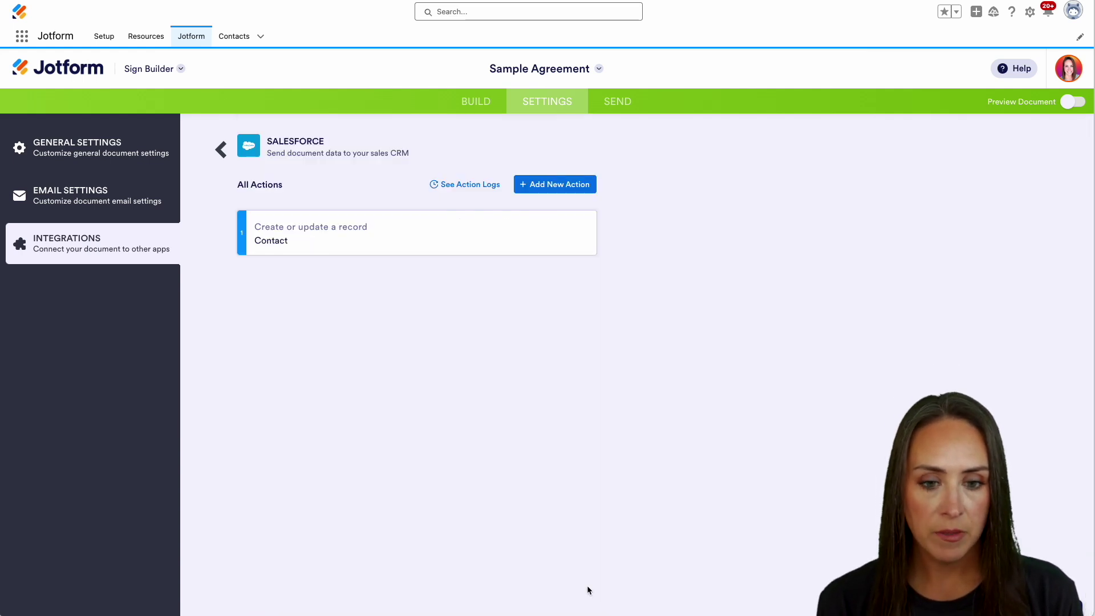
Step: Open the signer's contact record from the Salesforce Contacts list
{"action": "left_click", "coordinate": [624, 108]}
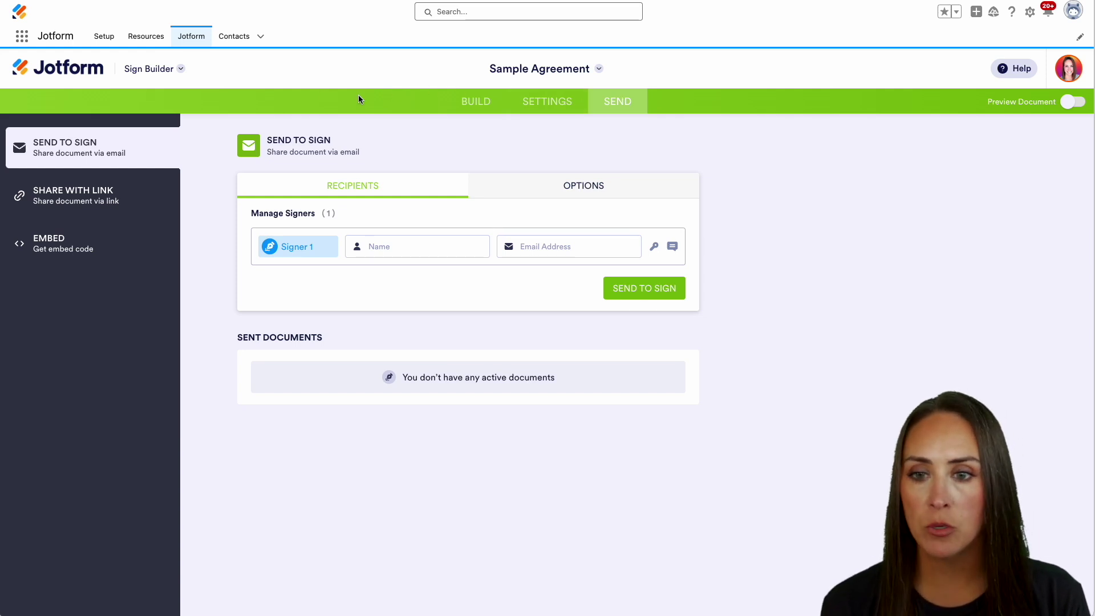
{"action": "left_click", "coordinate": [234, 36]}
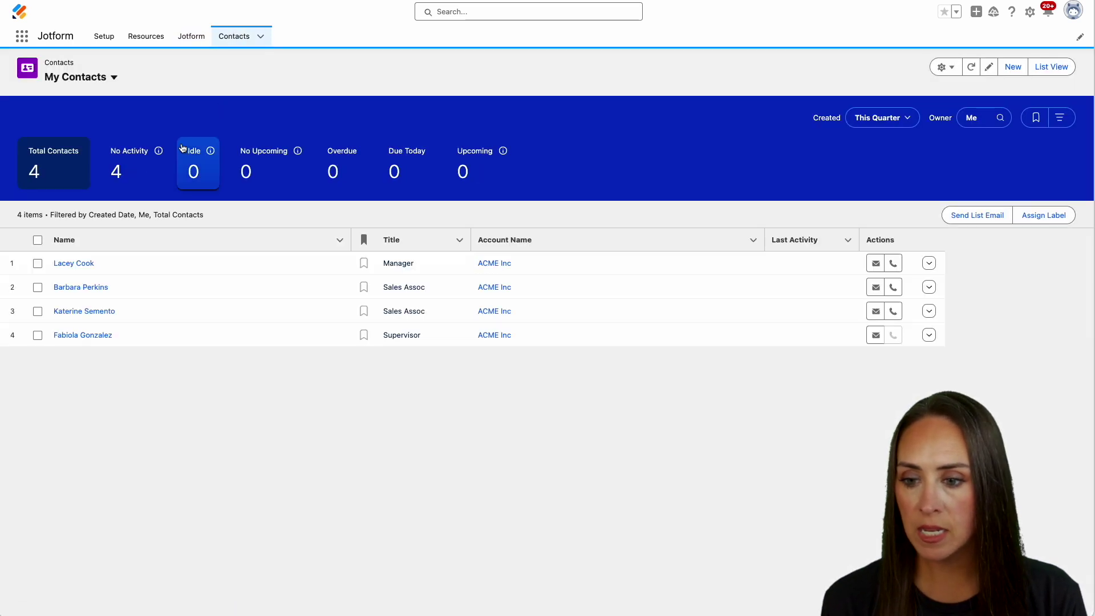
{"action": "left_click", "coordinate": [74, 336]}
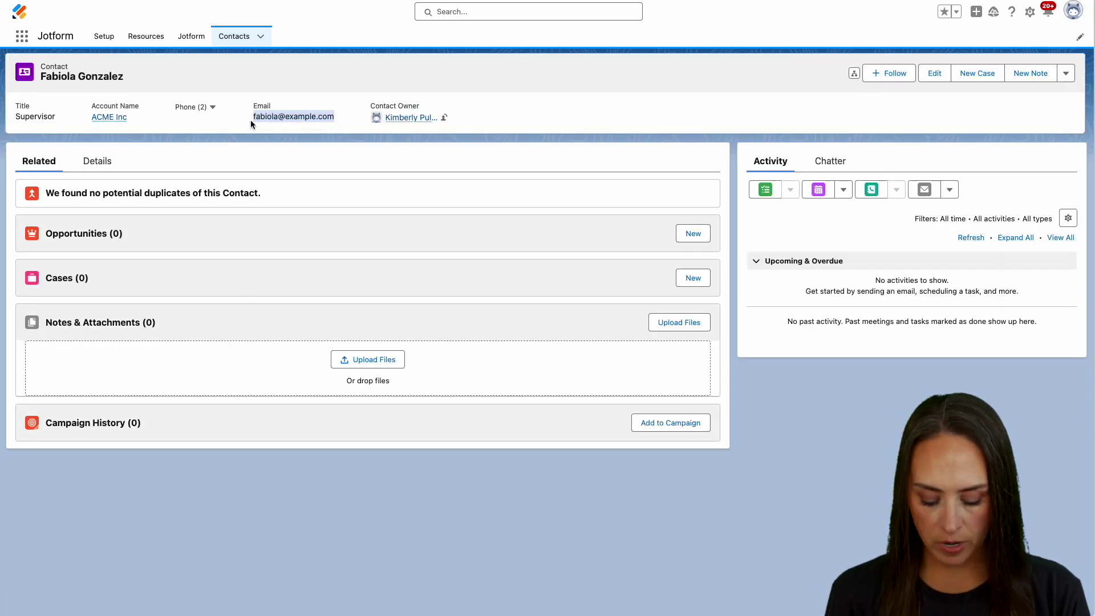
Step: Enter Signer 1's full name and e-mail address, then show the access code and message fields
{"action": "left_click", "coordinate": [188, 36]}
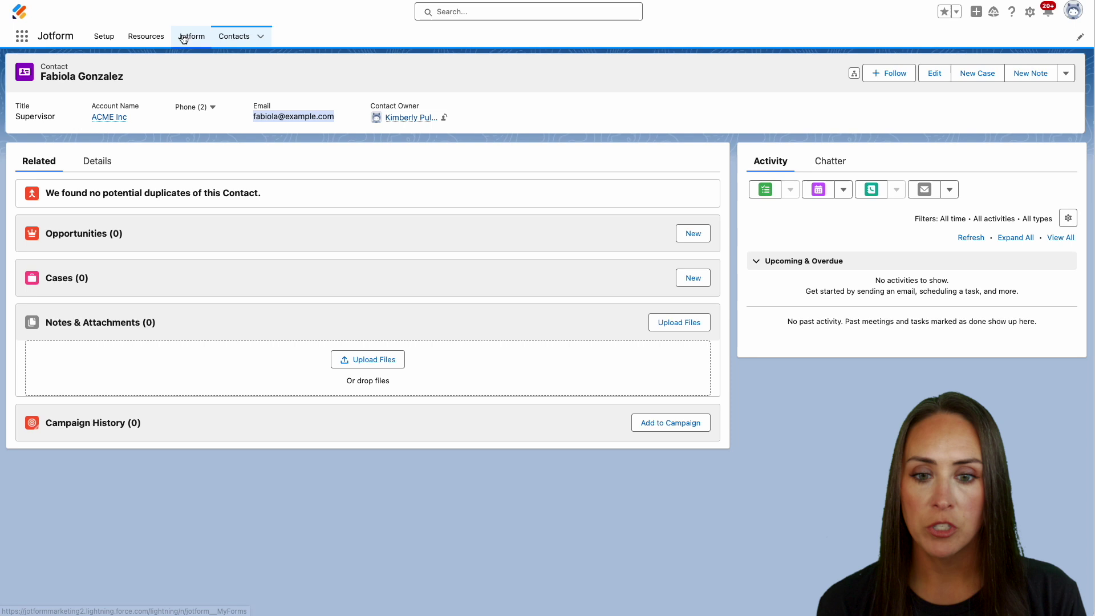
{"action": "left_click", "coordinate": [385, 244]}
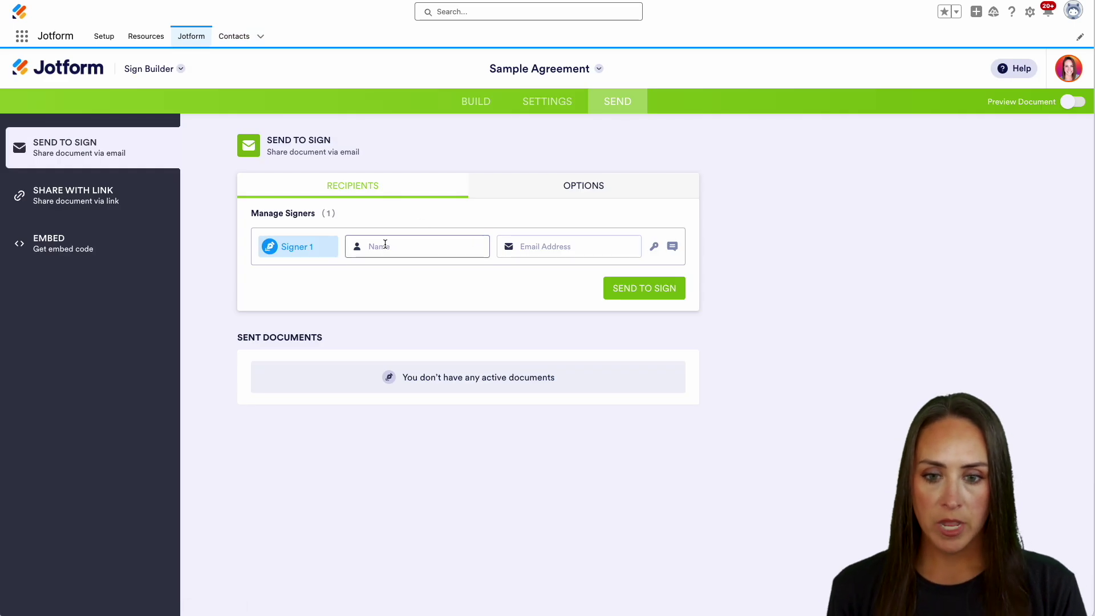
{"action": "left_click", "coordinate": [388, 249]}
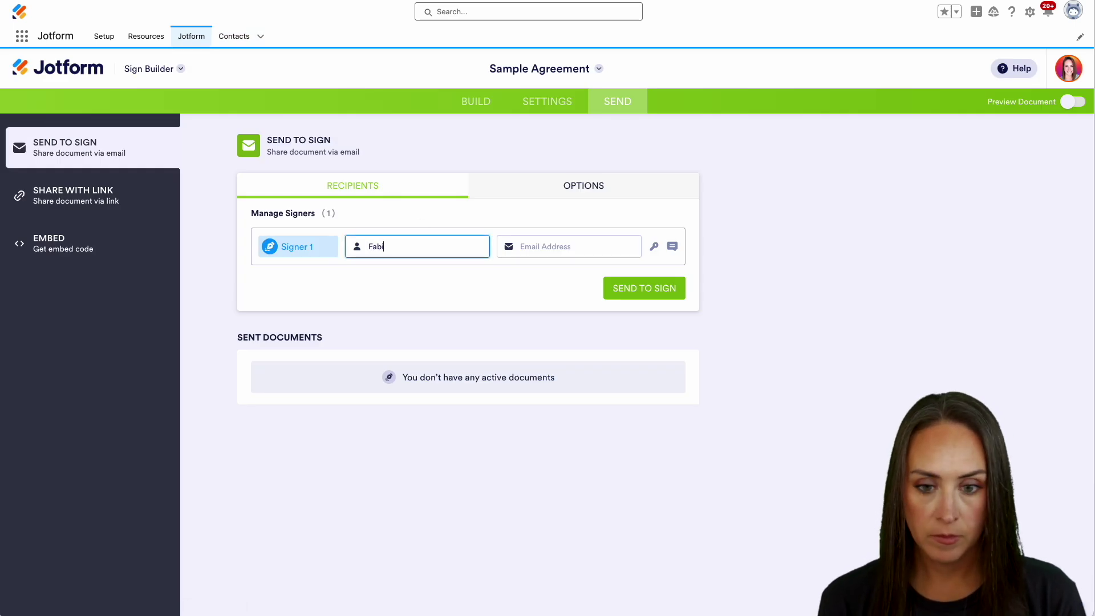
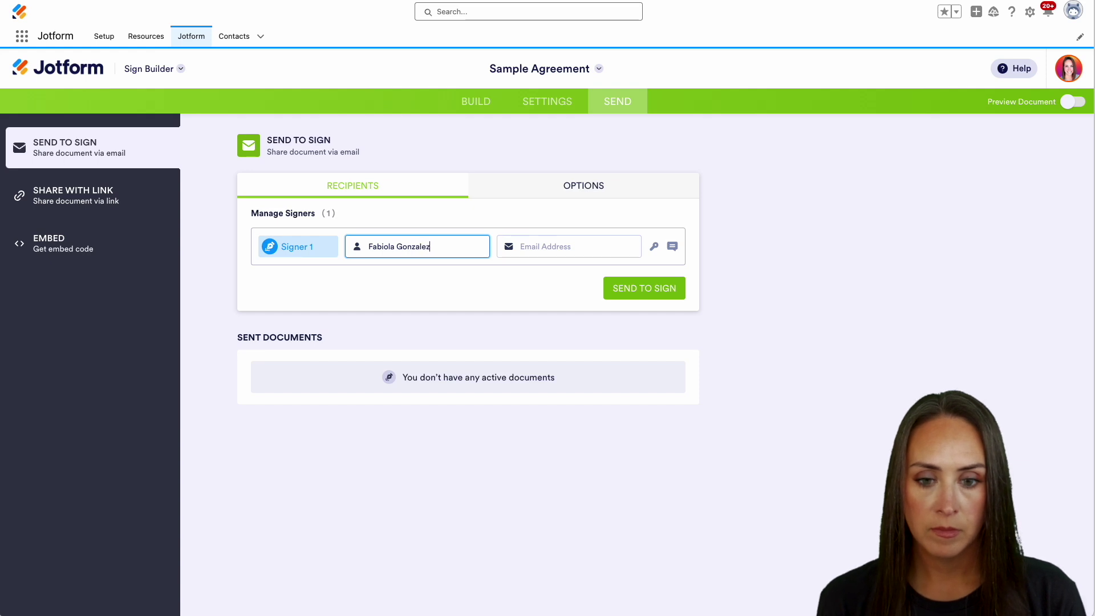
{"action": "left_click", "coordinate": [456, 272]}
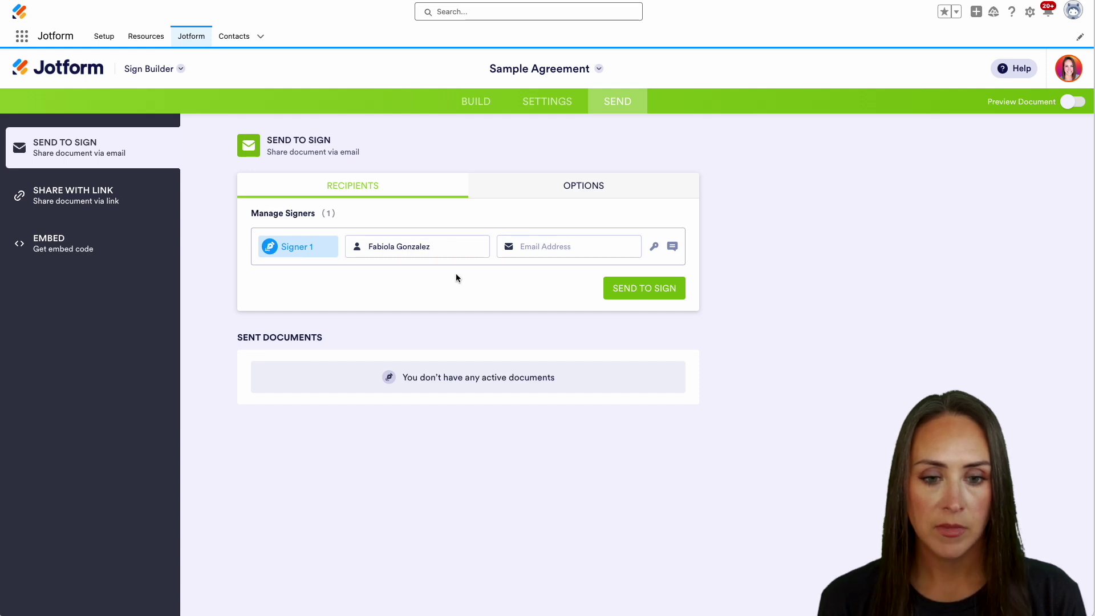
{"action": "left_click", "coordinate": [553, 251]}
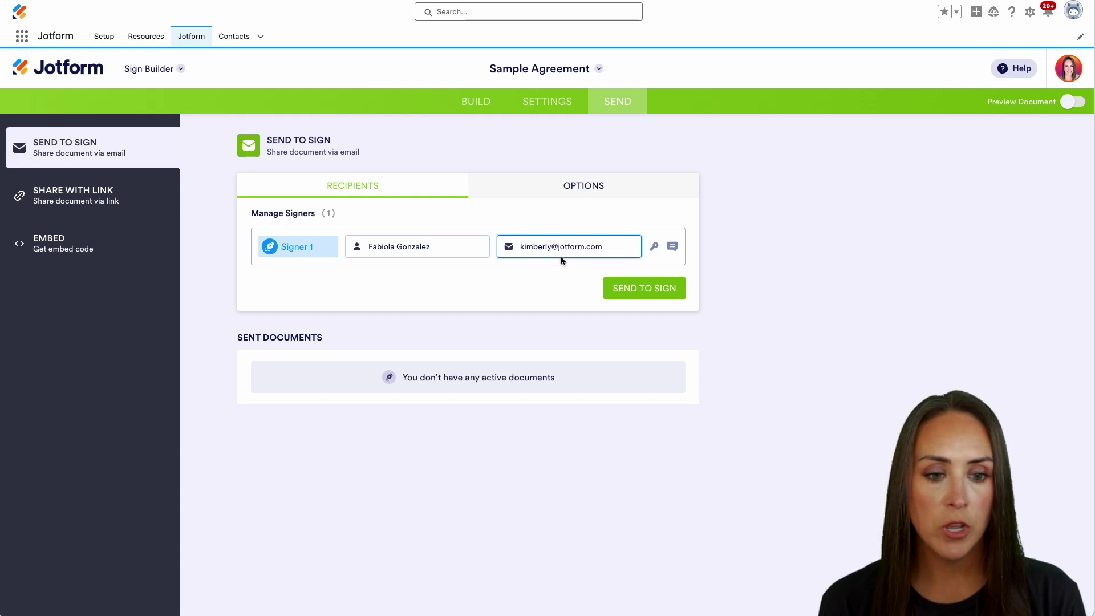
{"action": "left_click", "coordinate": [656, 251]}
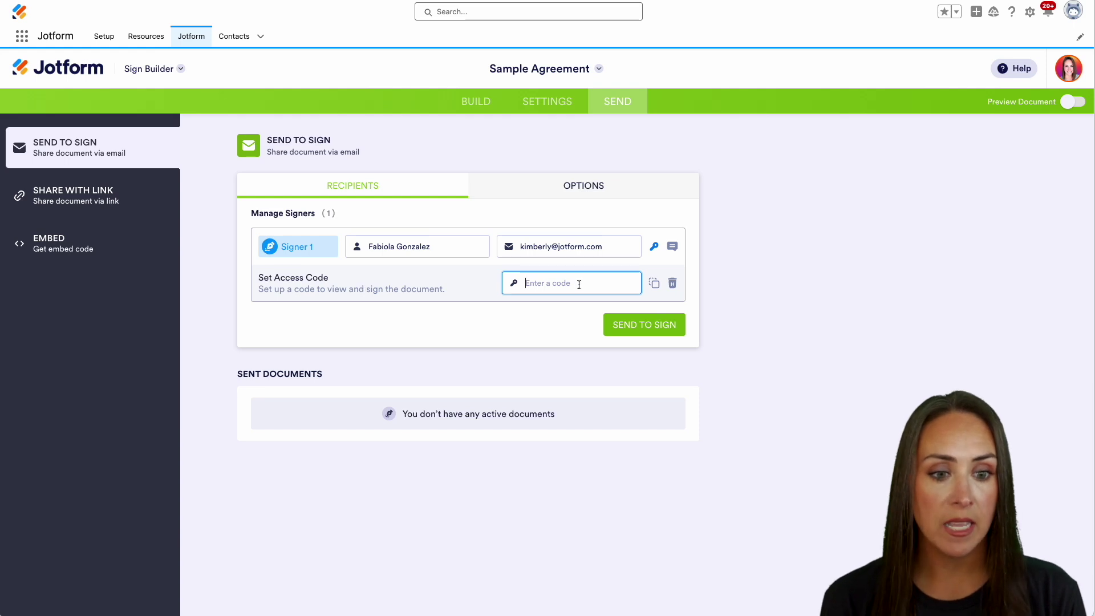
{"action": "left_click", "coordinate": [671, 250]}
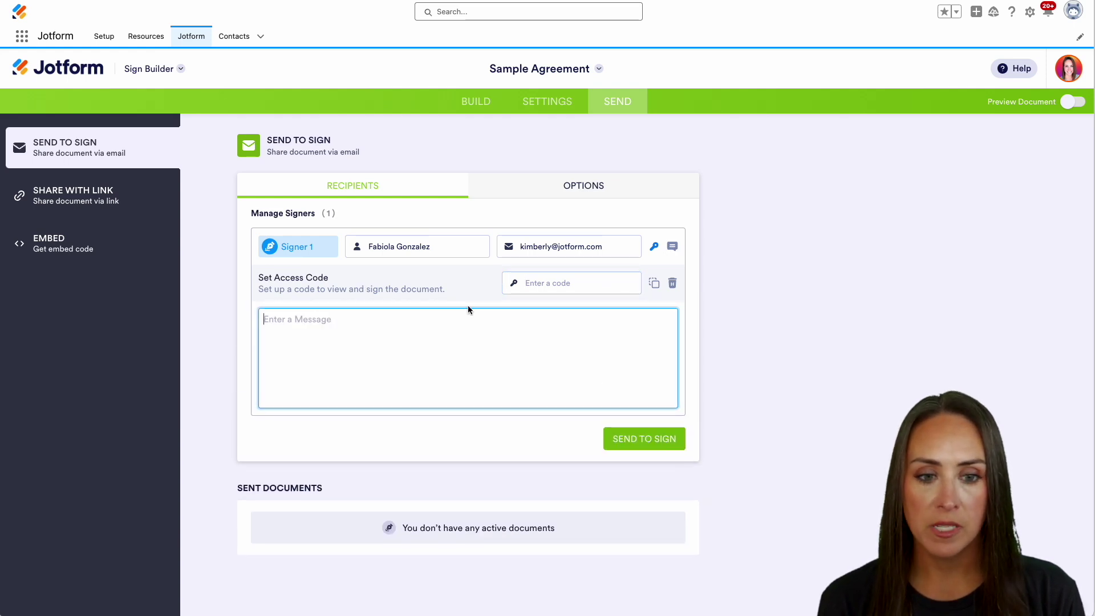
Step: Turn off Signer Delegation in Options and send Sample Agreement to the signer
{"action": "left_click", "coordinate": [590, 187]}
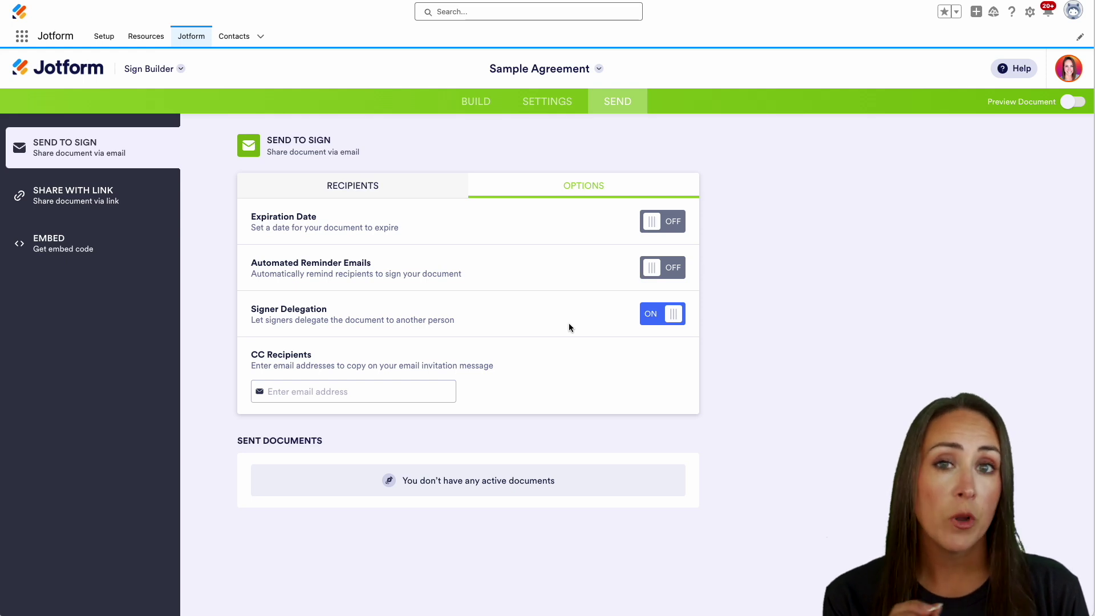
{"action": "left_click", "coordinate": [665, 319]}
{"action": "left_click", "coordinate": [333, 184]}
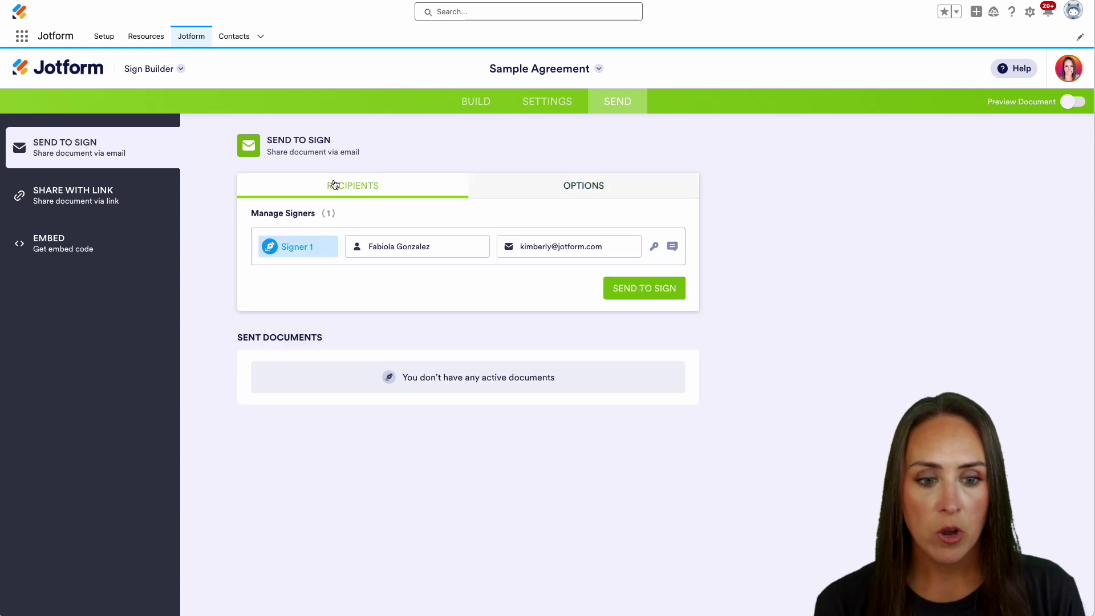
{"action": "left_click", "coordinate": [645, 293]}
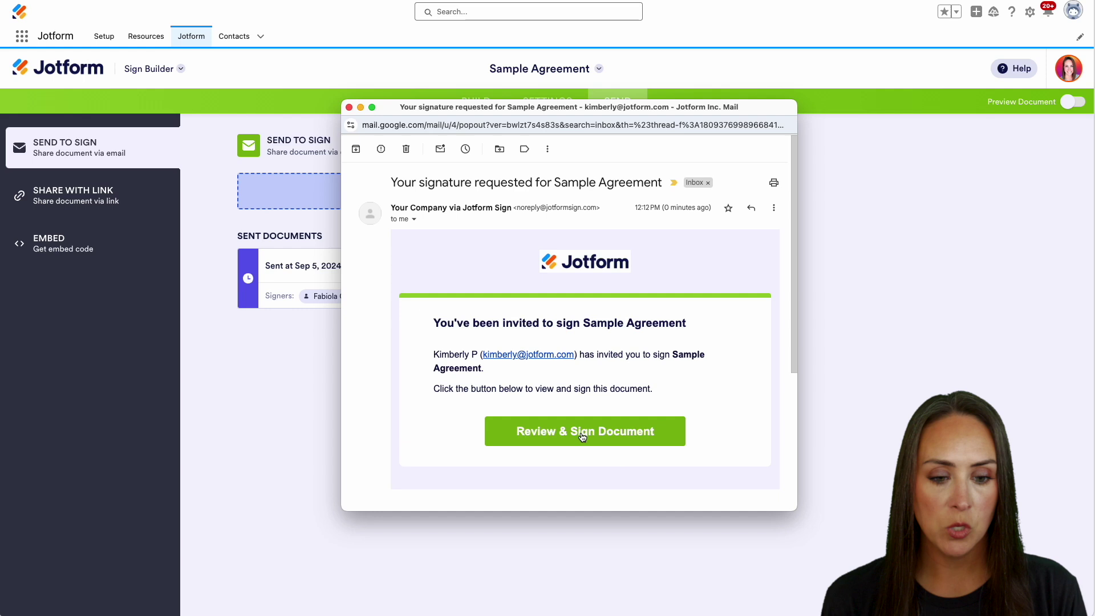
Step: From the request e-mail, fill in the signer's first and last name, sign, and accept to submit
{"action": "left_click", "coordinate": [653, 436]}
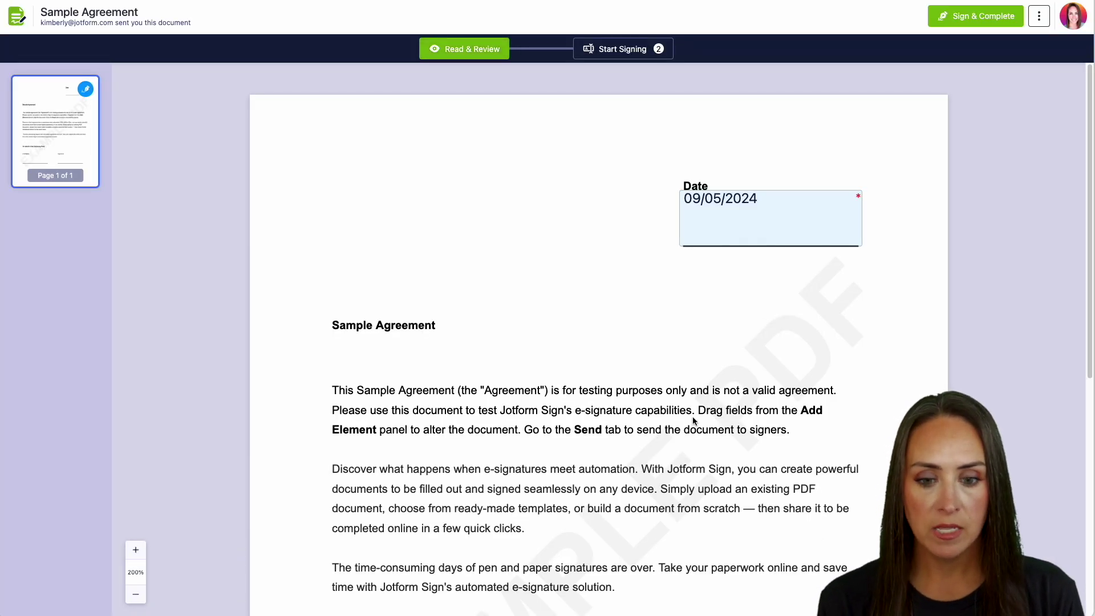
{"action": "scroll", "coordinate": [694, 420], "scroll_direction": "down", "scroll_amount": 7}
{"action": "left_click", "coordinate": [380, 355]}
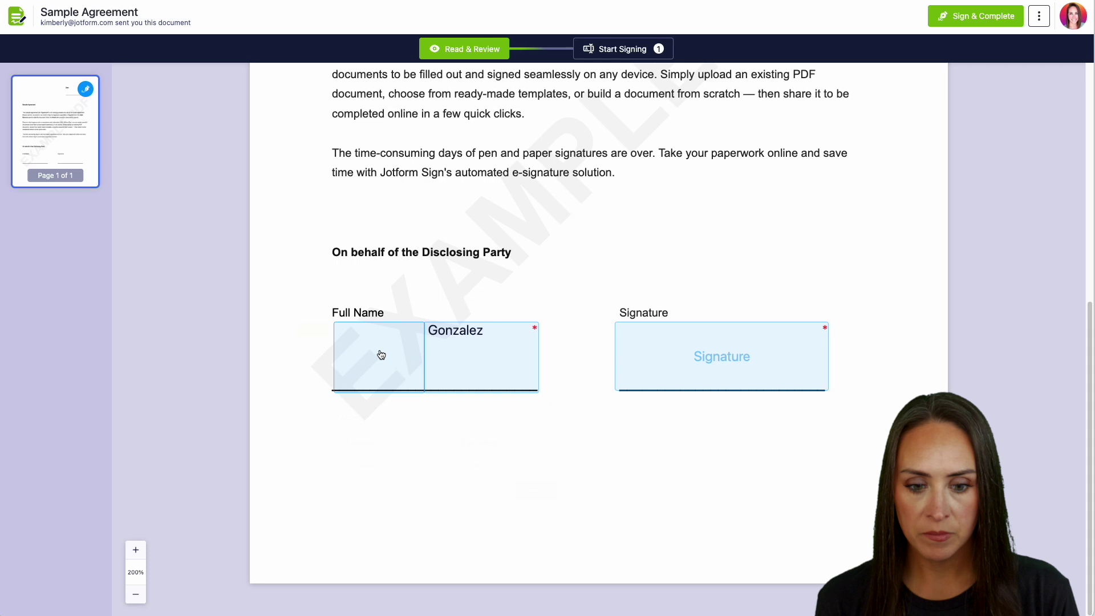
{"action": "left_click", "coordinate": [548, 457]}
{"action": "left_click", "coordinate": [545, 492]}
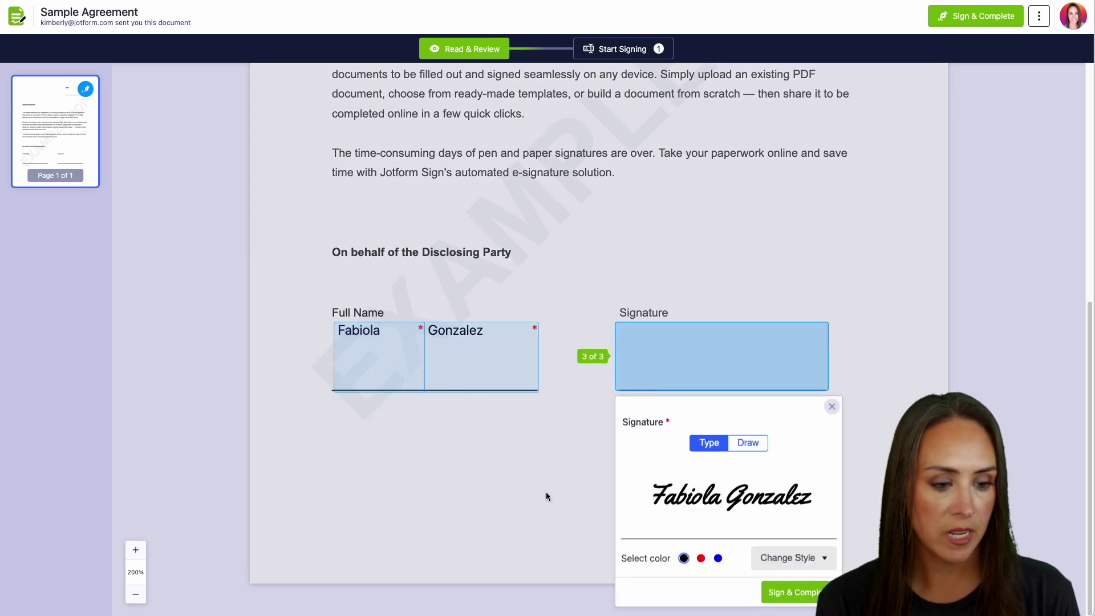
{"action": "left_click", "coordinate": [771, 595]}
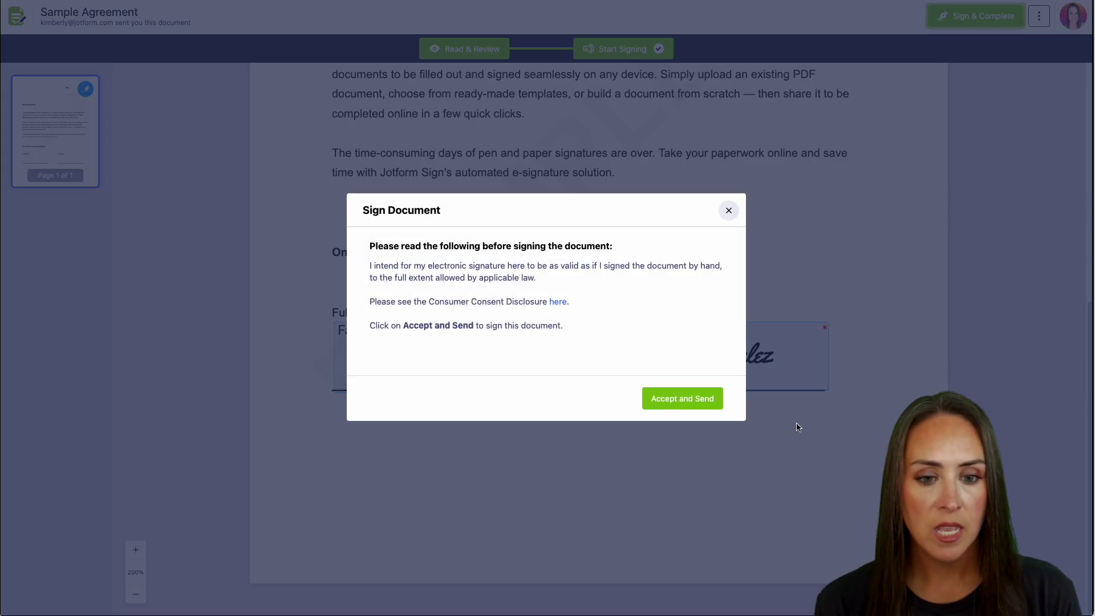
{"action": "left_click", "coordinate": [672, 407]}
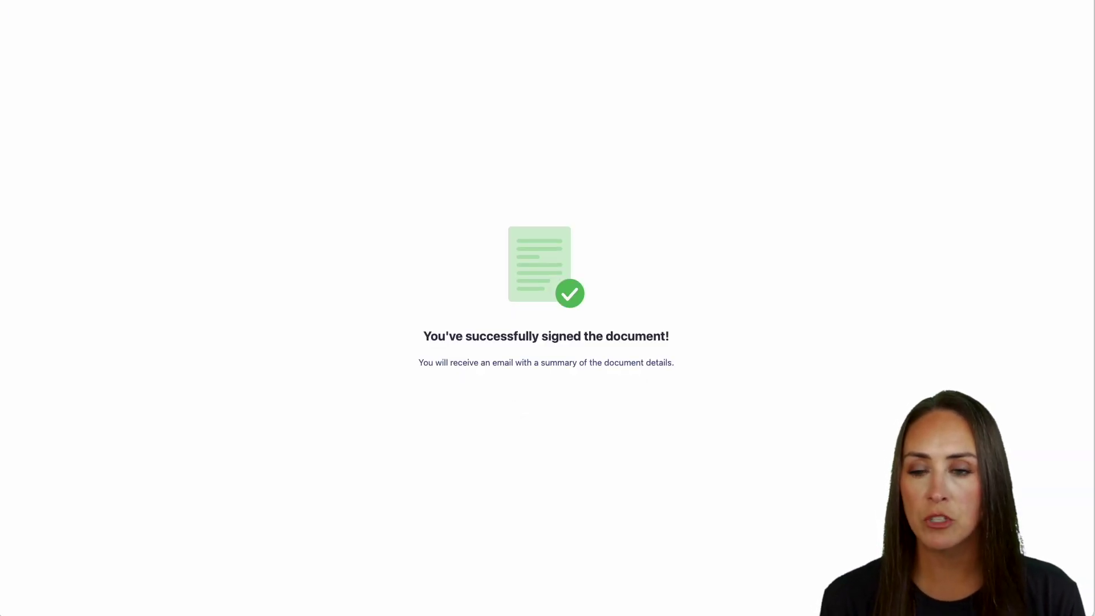
Step: Switch from Sign Builder to Tables to view the one Completed Sample Agreement submission
{"action": "left_click", "coordinate": [152, 1]}
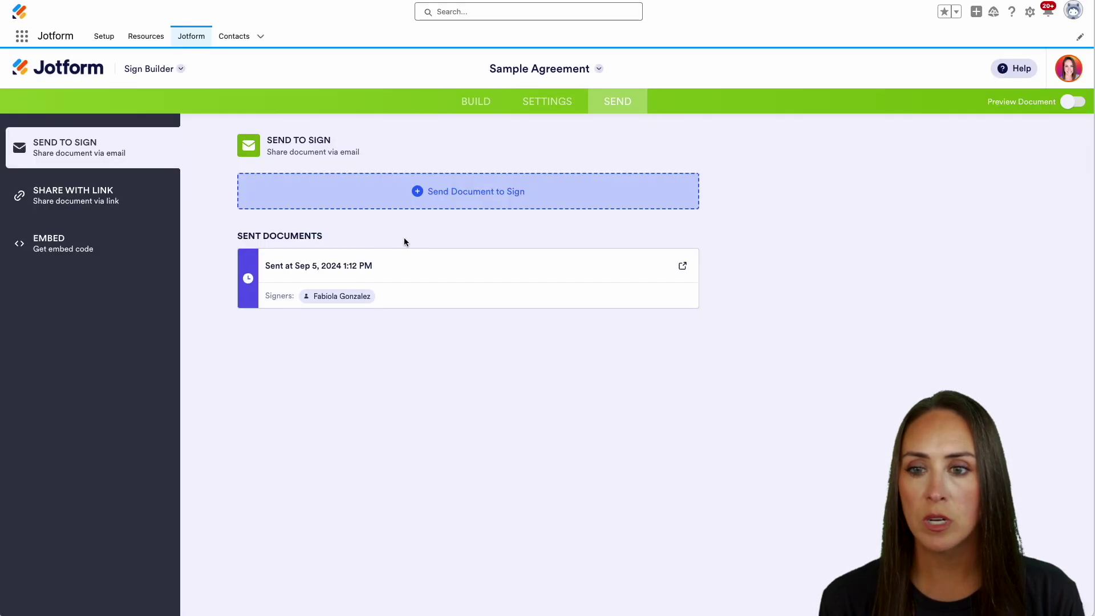
{"action": "left_click", "coordinate": [170, 69]}
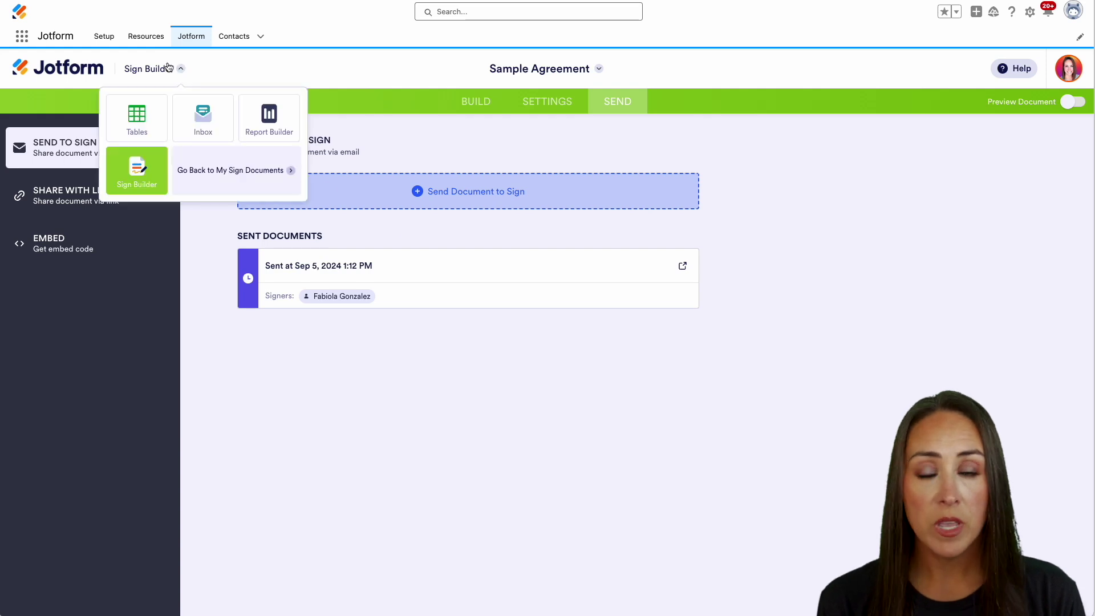
{"action": "left_click", "coordinate": [146, 118]}
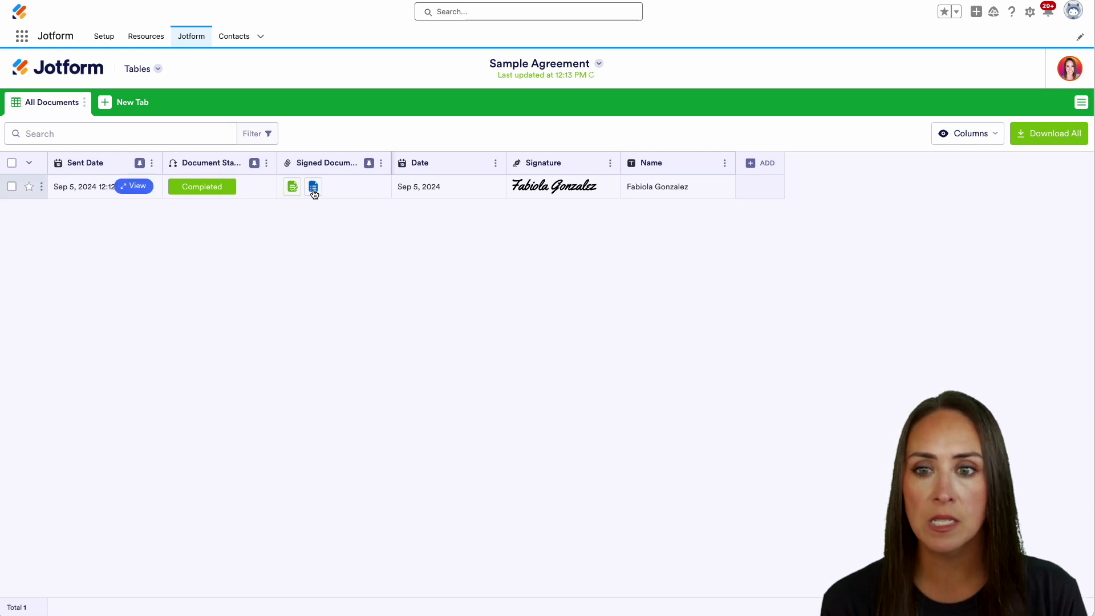
Step: Open the signer's contact's Notes & Attachments and preview the 198KB signed PDF
{"action": "left_click", "coordinate": [232, 36]}
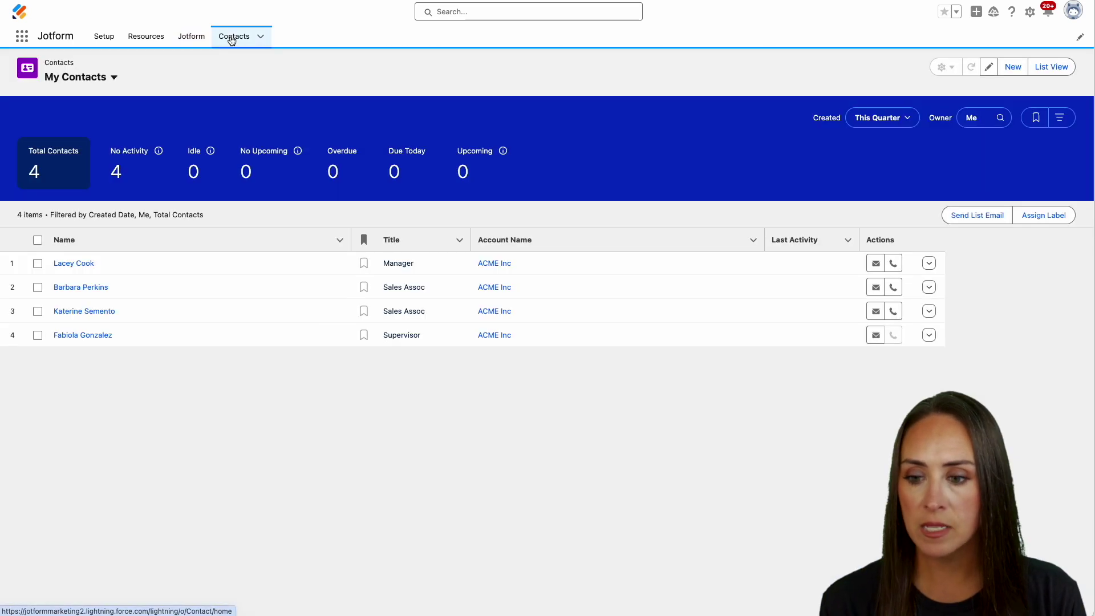
{"action": "left_click", "coordinate": [70, 339]}
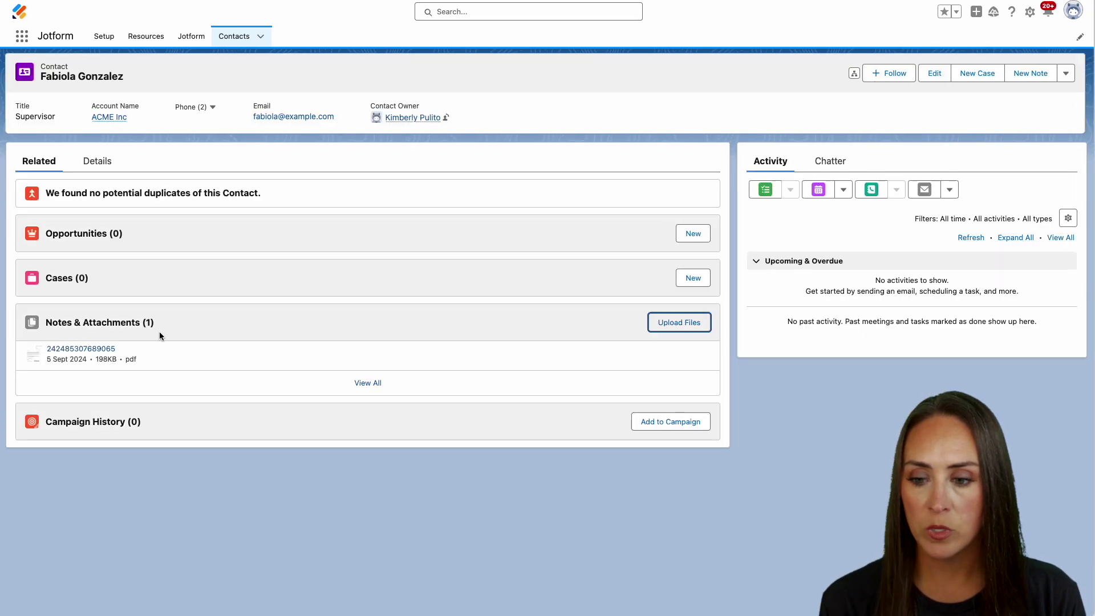
{"action": "left_click", "coordinate": [373, 387]}
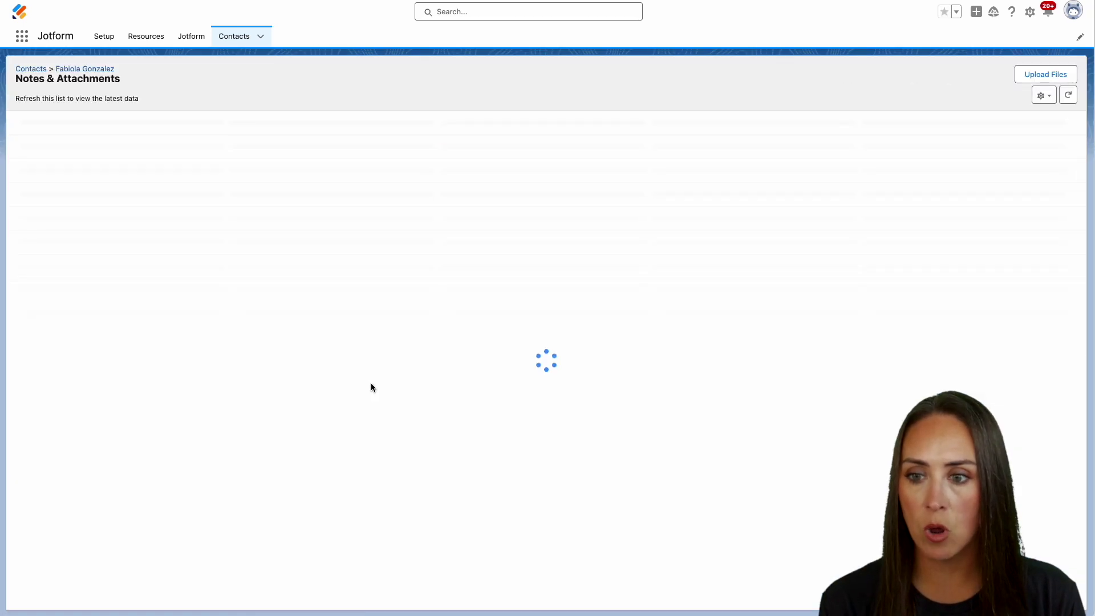
{"action": "left_click", "coordinate": [108, 146]}
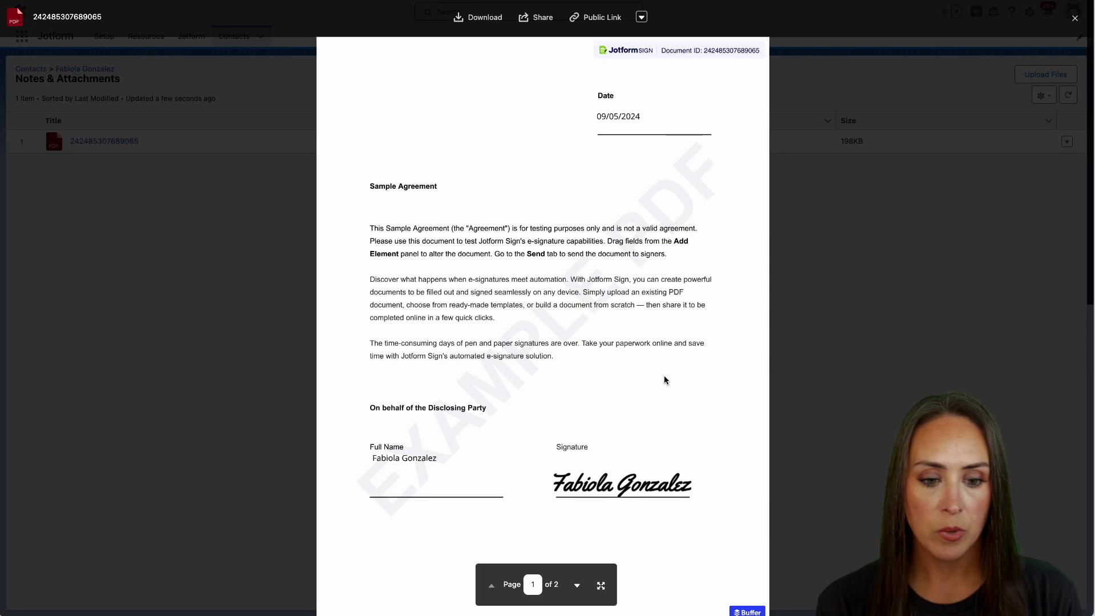
{"action": "scroll", "coordinate": [664, 376], "scroll_direction": "down", "scroll_amount": 10}
{"action": "scroll", "coordinate": [640, 313], "scroll_direction": "up", "scroll_amount": 10}
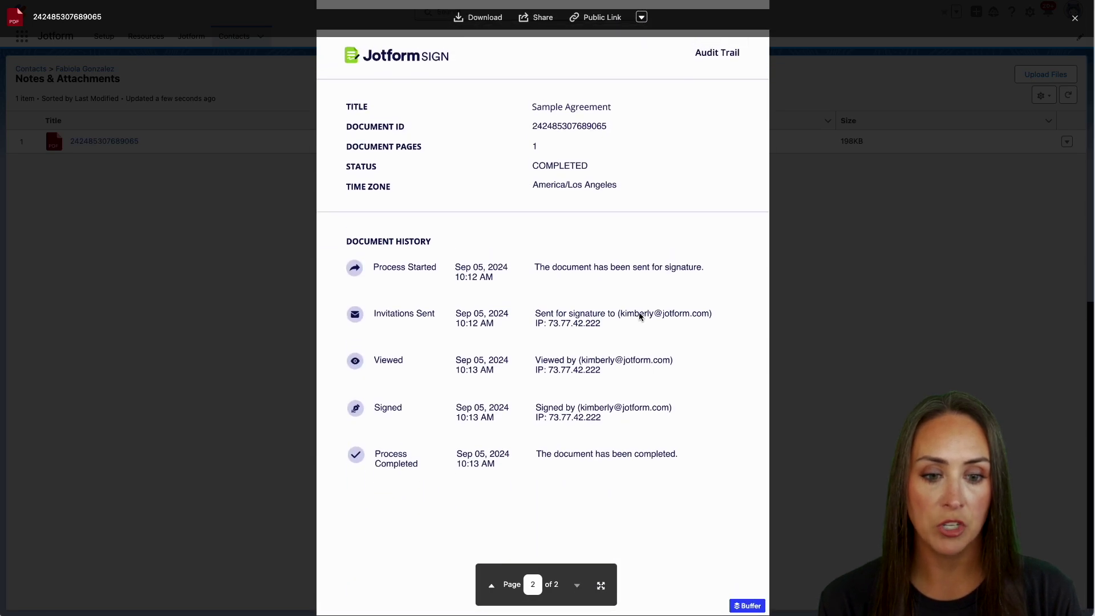
{"action": "left_click", "coordinate": [1075, 18]}
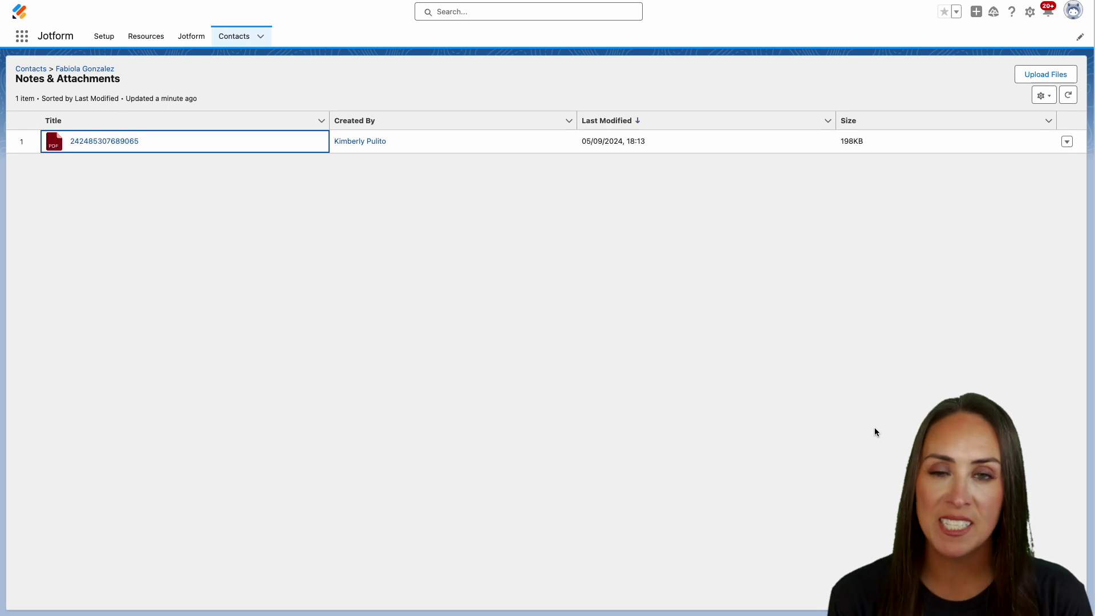